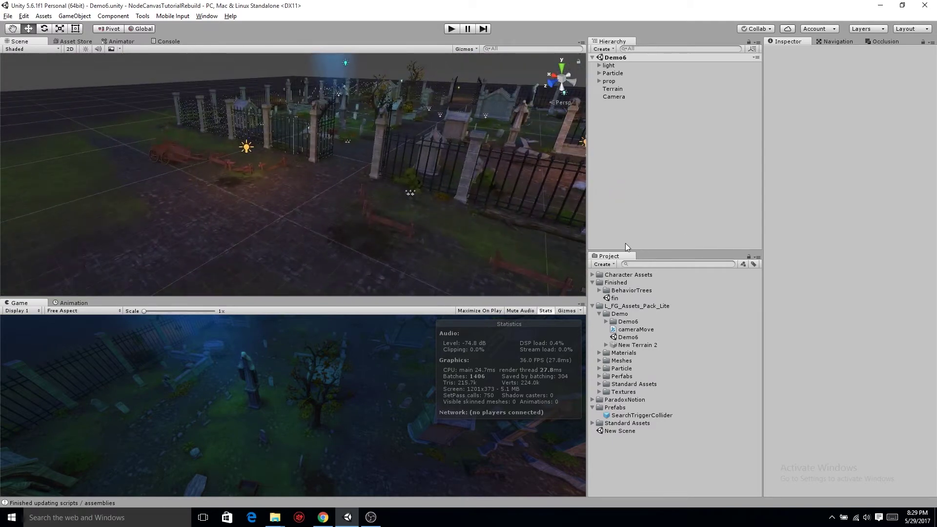
- Collapse the Finished, L_FG_Assets_Pack_Lite and Prefabs folders in the Project tree
left_click(593, 282)
left_click(591, 290)
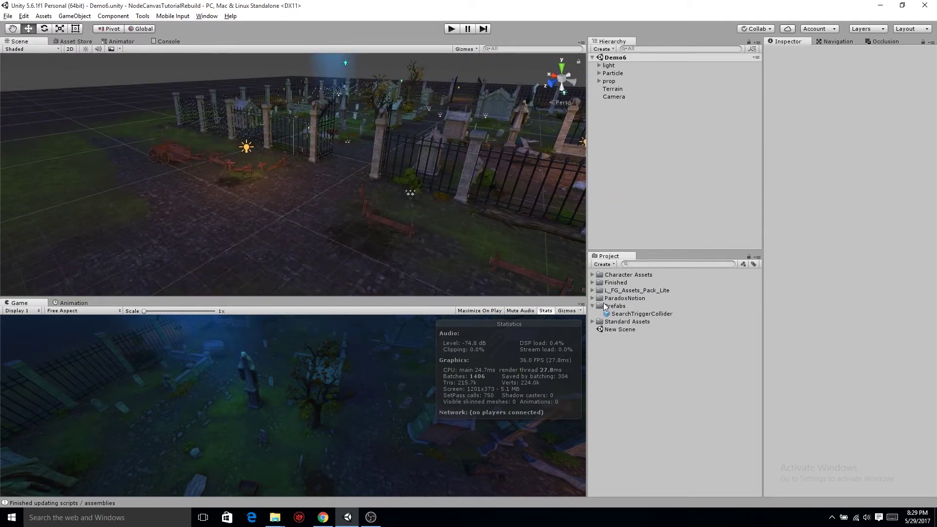
left_click(592, 306)
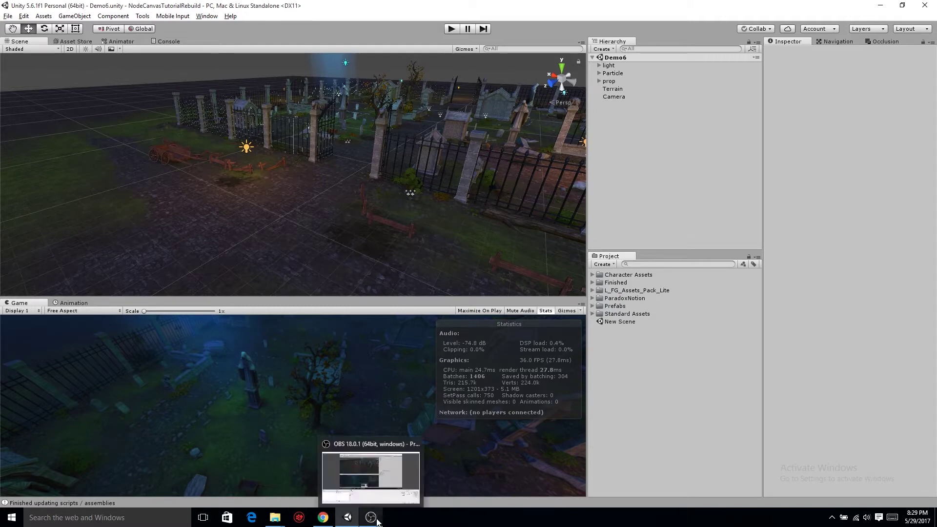
- Close the Palace of Orinthalian page and filter 3D Characters to free assets only
left_click(324, 519)
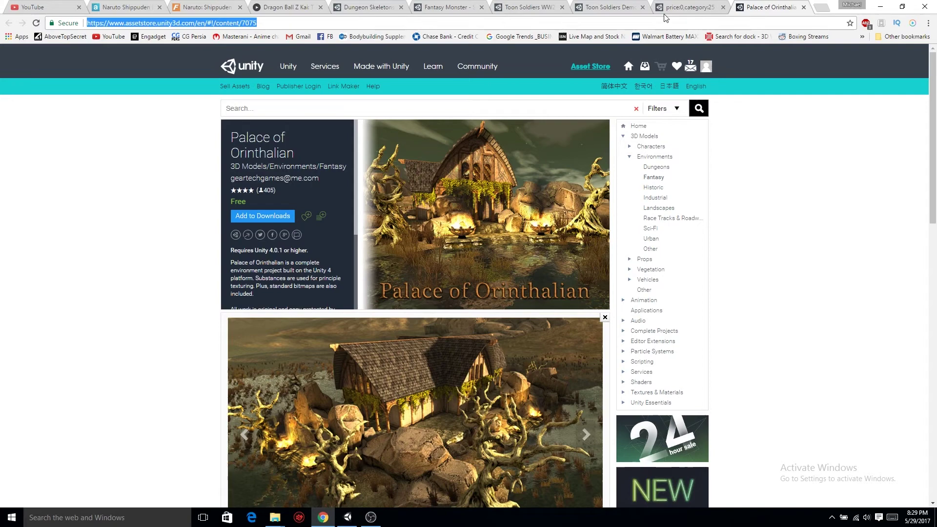
key("ctrl+w")
key("ctrl+w")
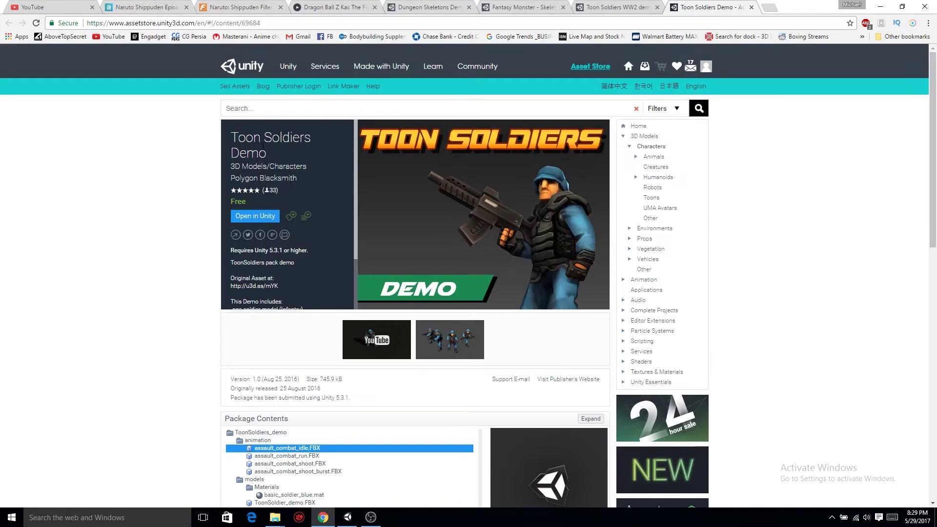
left_click(653, 146)
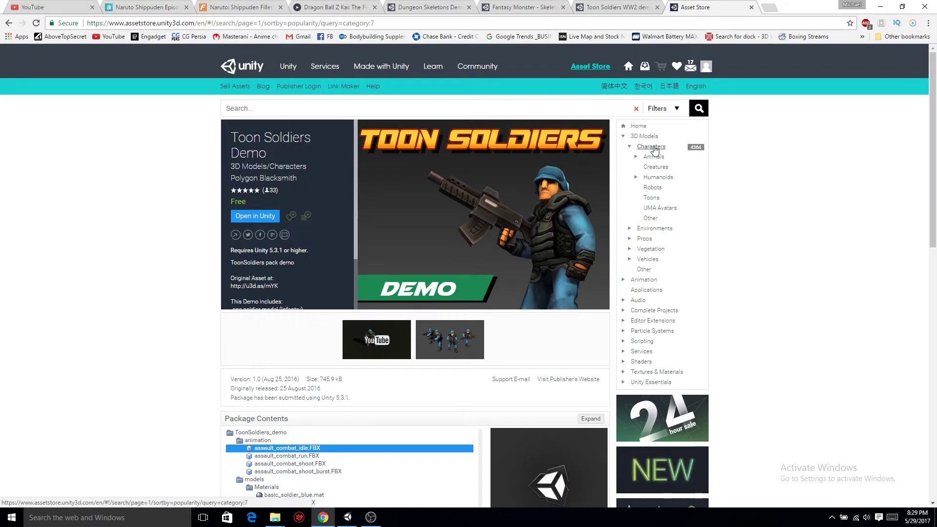
left_click(239, 158)
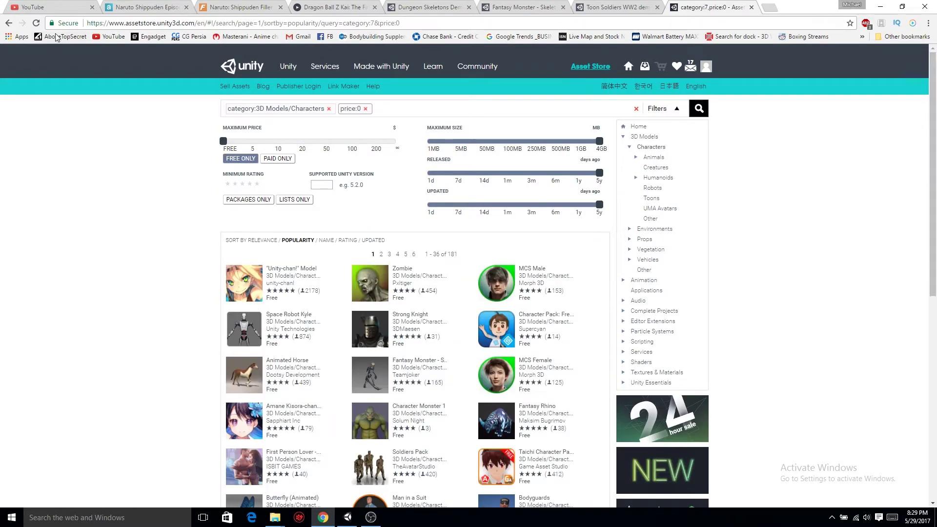
- Look through the Toon Soldiers, Toon Soldiers WW2, Fantasy Monster - Skeleton and Dungeon Skeletons Demo pages
right_click(8, 23)
left_click(29, 43)
left_click(616, 7)
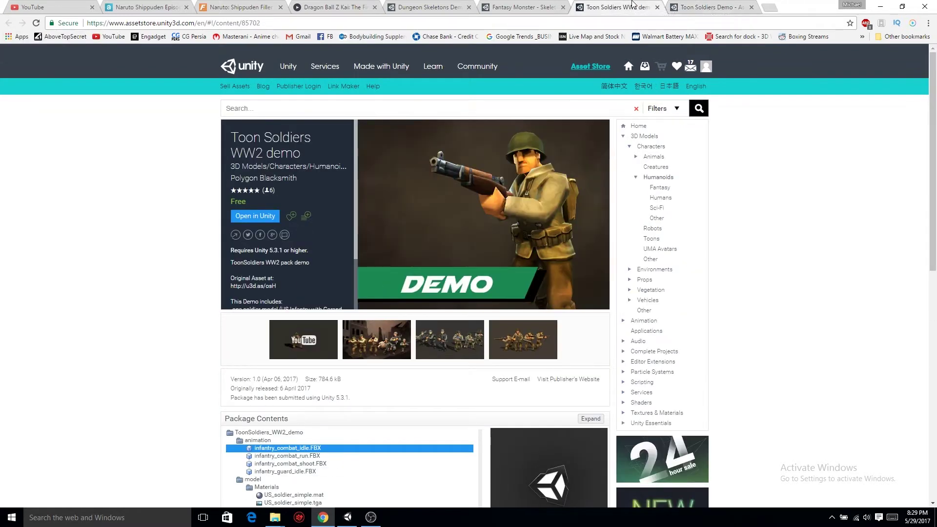
left_click(542, 6)
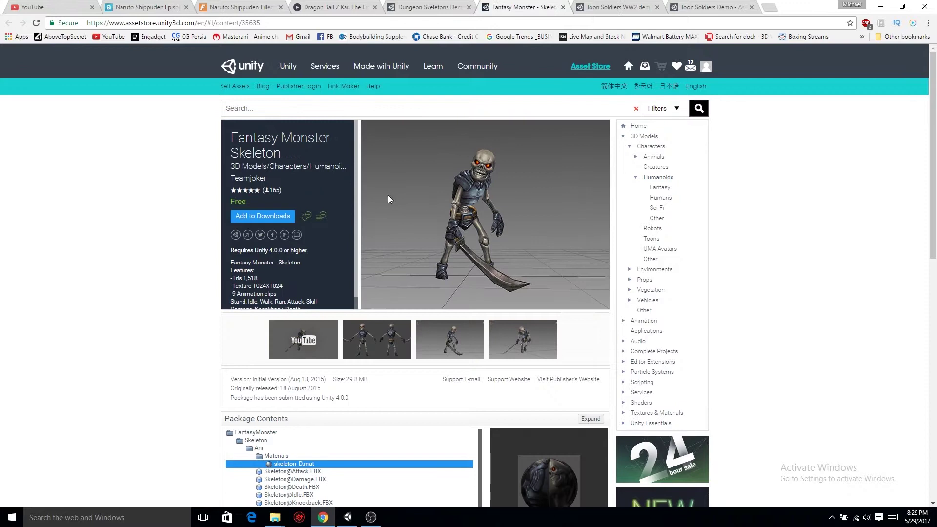
left_click(437, 6)
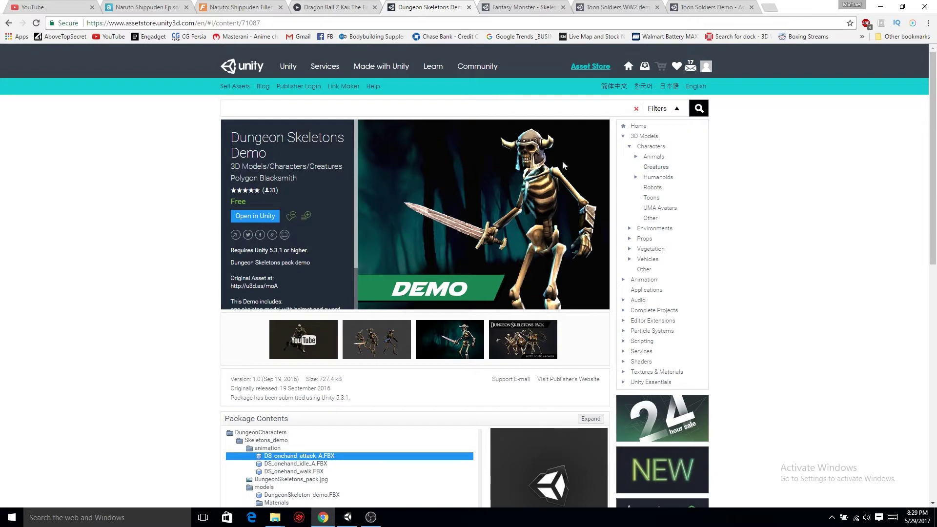
left_click(629, 147)
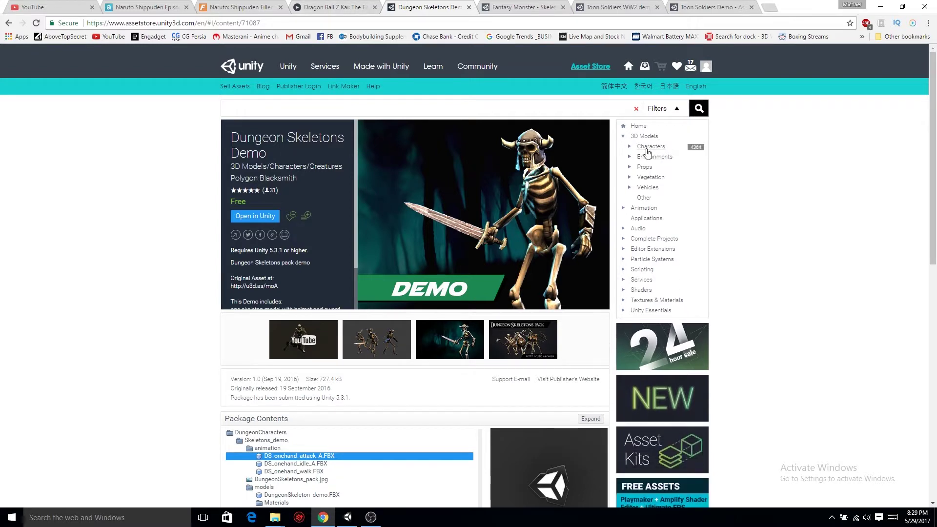
- Filter the 3D Environments listing to free Fantasy assets
left_click(650, 157)
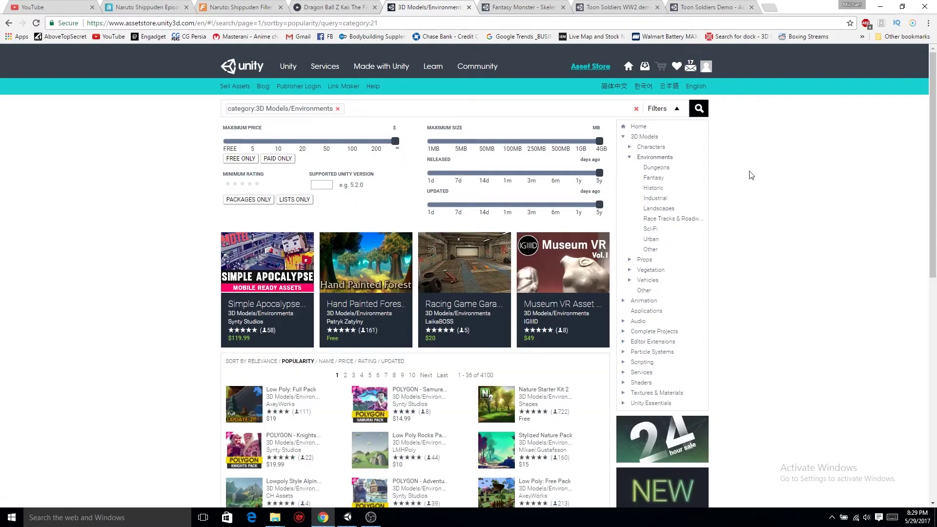
scroll(751, 175, "down", 4)
scroll(361, 169, "up", 4)
left_click(240, 159)
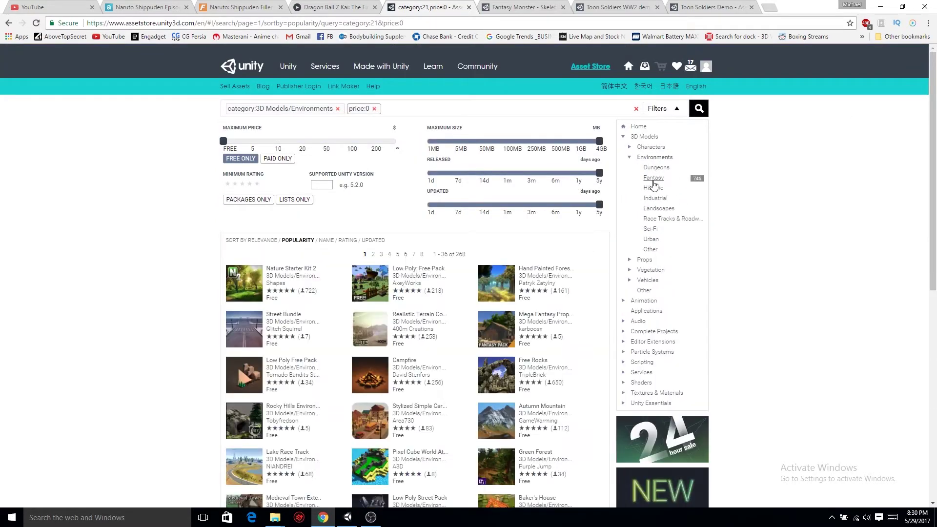
left_click(653, 179)
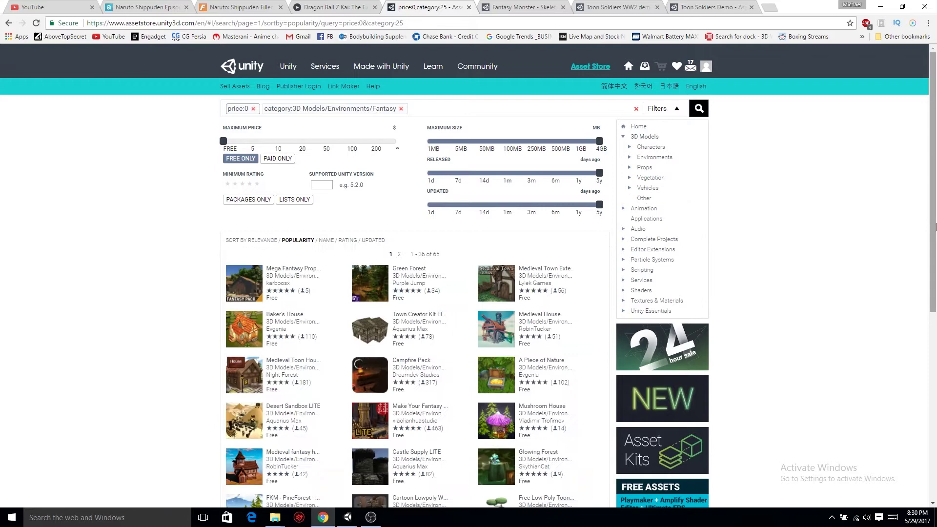
- Check the Make Your Fantasy Game - Lite and Desert Sandbox LITE pages, then return to Unity
scroll(935, 227, "down", 3)
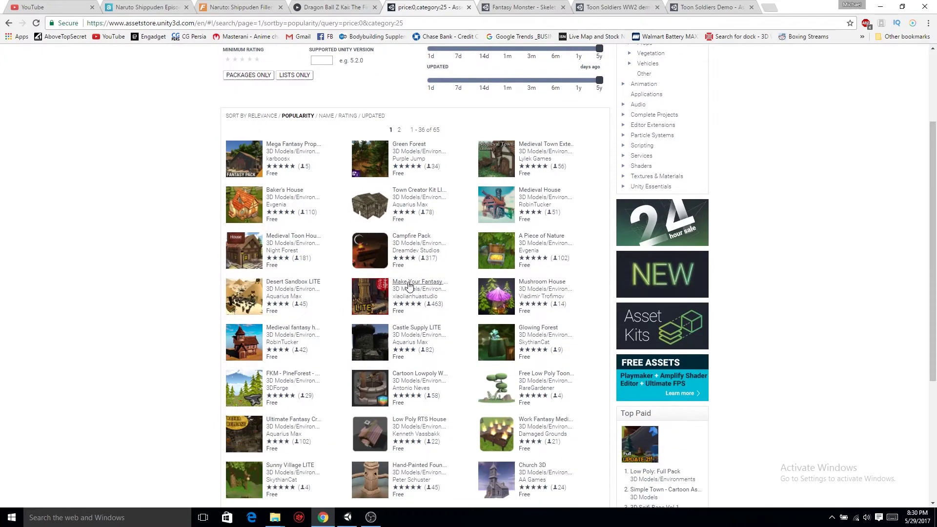
left_click(409, 283)
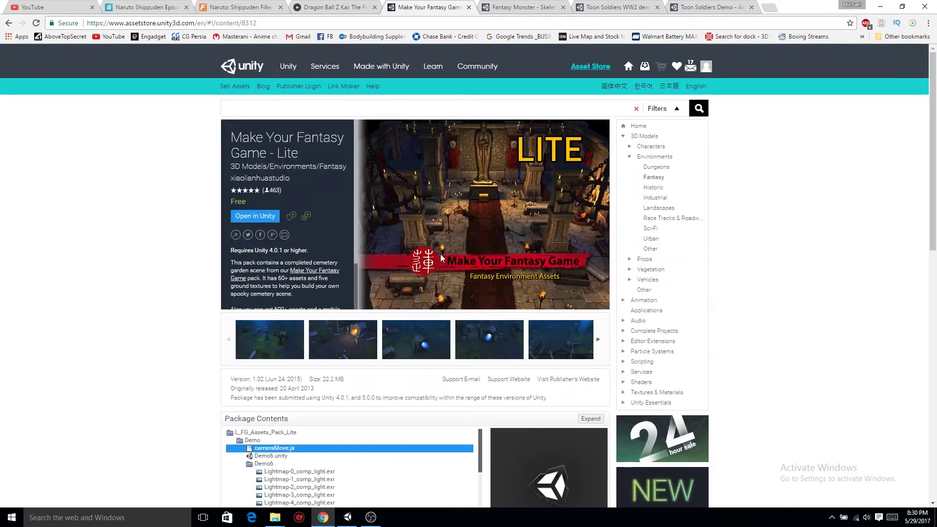
left_click(9, 23)
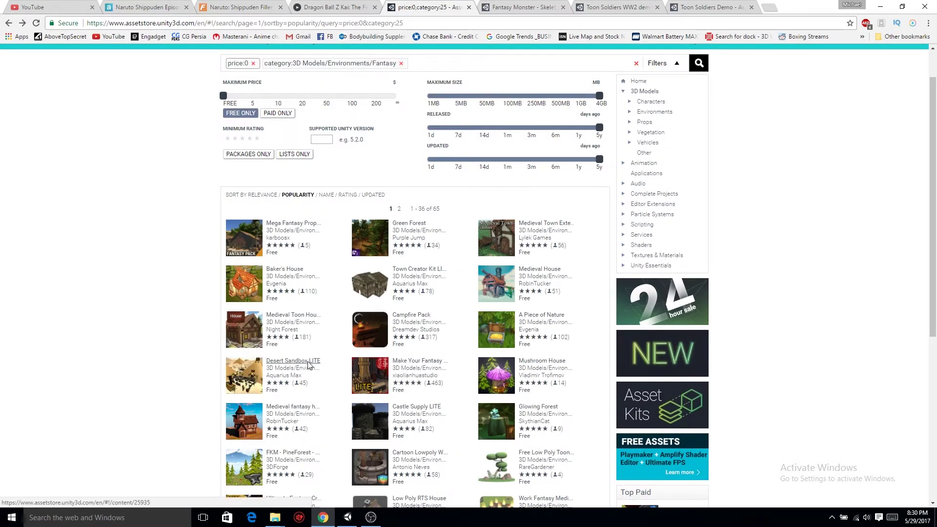
left_click(293, 361)
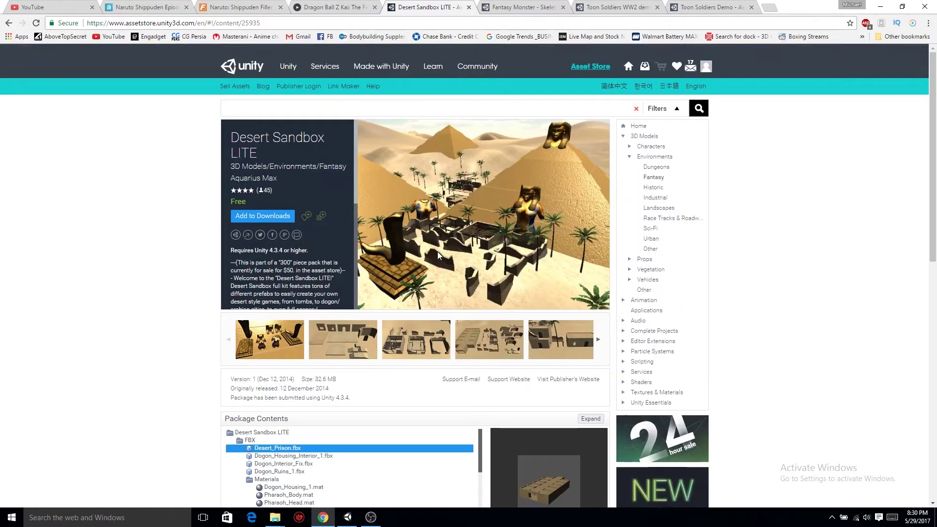
key("alt+Tab")
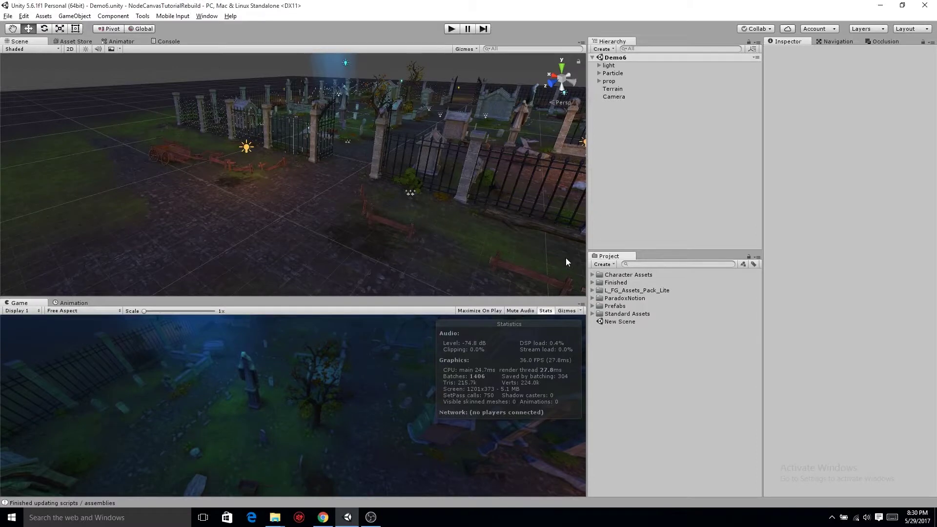
- Glance at Fantasy environment assets in the editor's Asset Store, then return to the graveyard Scene view
left_click(592, 289)
left_click(75, 42)
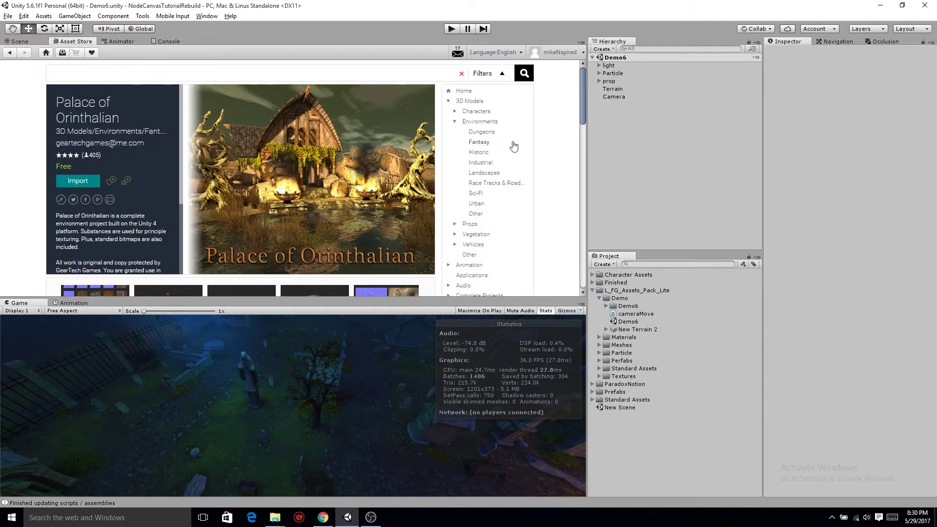
left_click(478, 143)
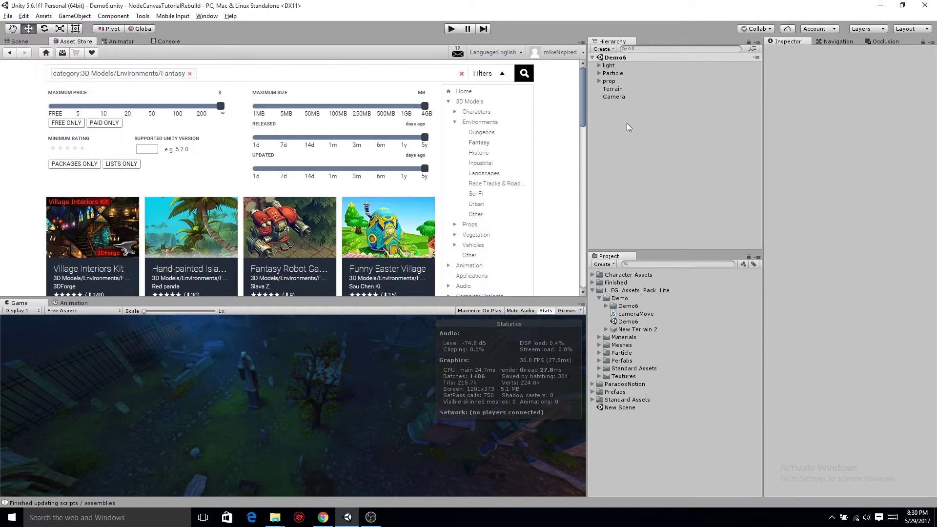
left_click(8, 42)
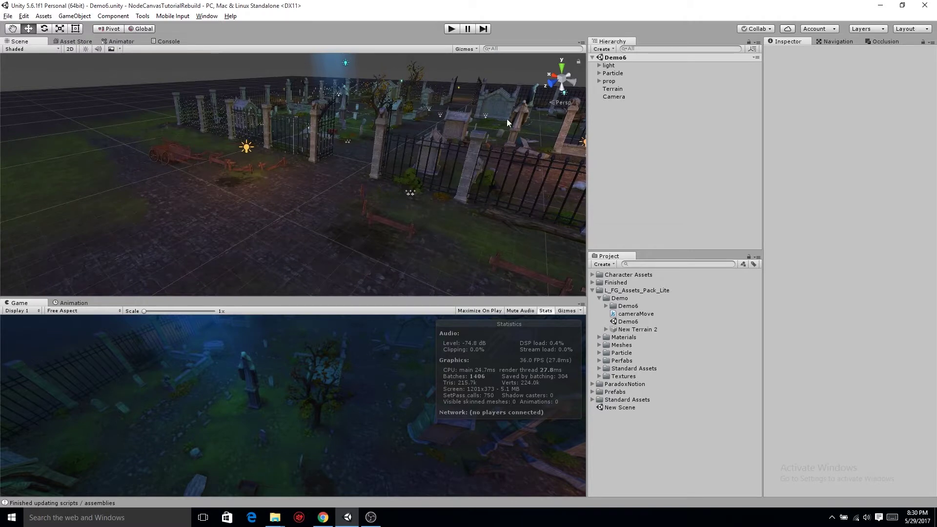
right_click_drag(358, 162, 590, 213)
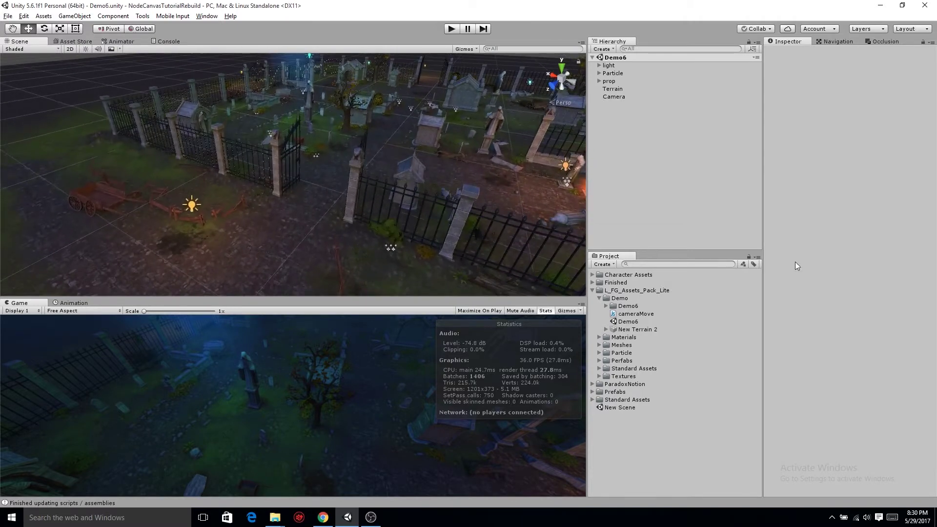
- Inspect the Demo6 scene inside the Demo folder, then fold the Demo folder back up
left_click(636, 321)
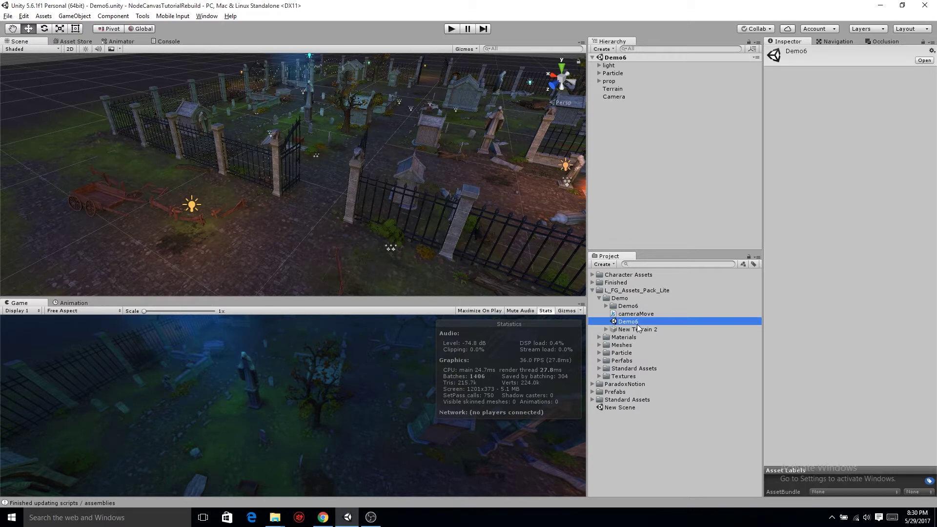
left_click(619, 298)
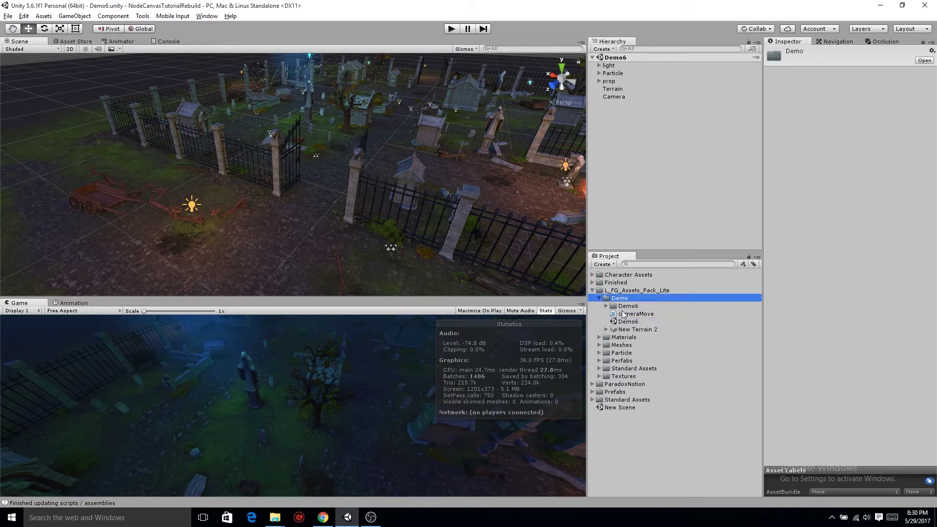
left_click(616, 306)
left_click(606, 306)
left_click(606, 306)
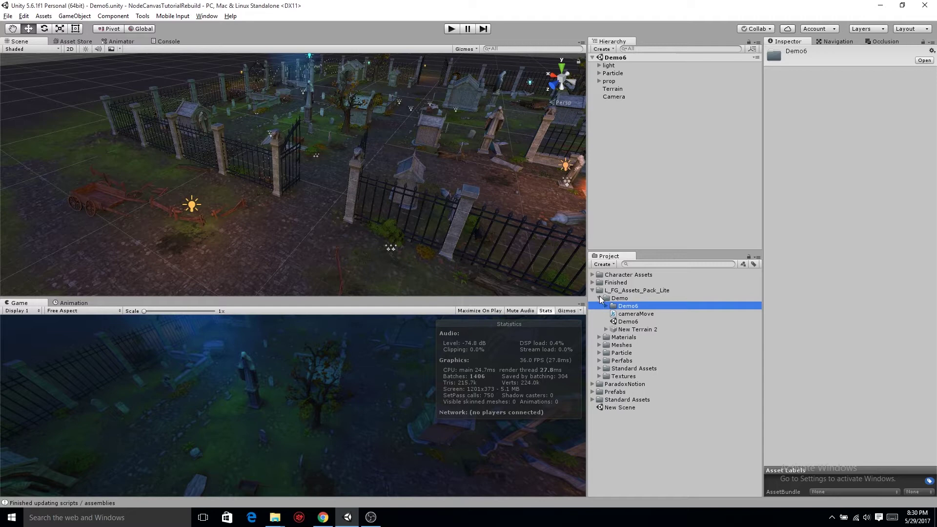
left_click(600, 299)
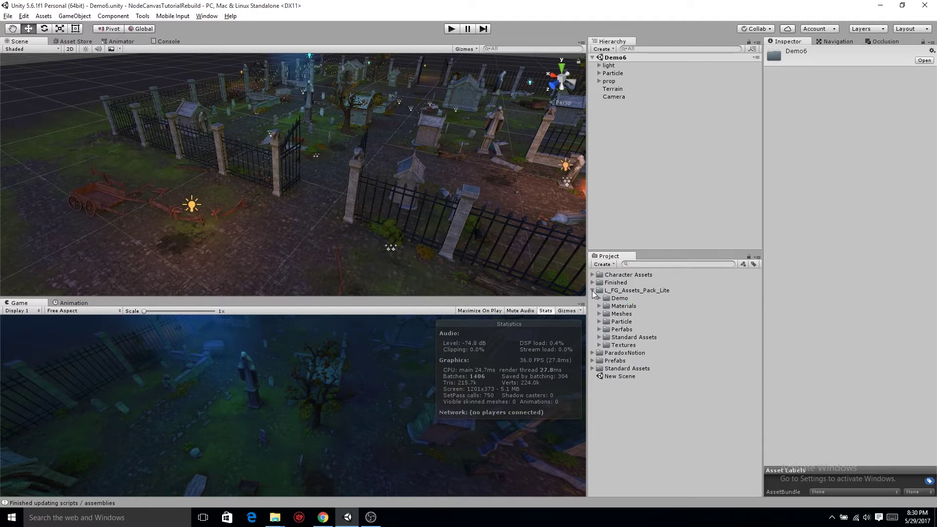
- Select the Terrain and orbit the view in closer over the graveyard
left_click(269, 259)
left_click_drag(268, 258, 292, 243, "alt")
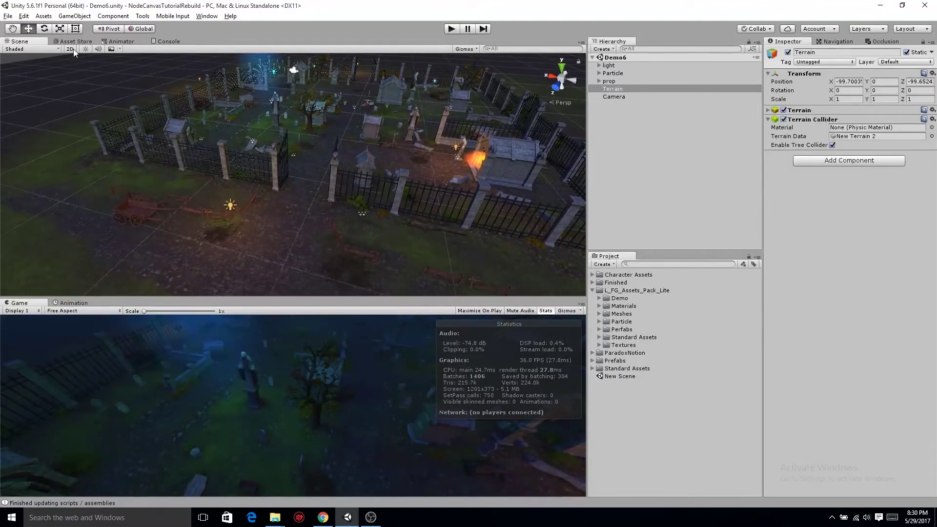
left_click_drag(128, 80, 440, 143, "alt")
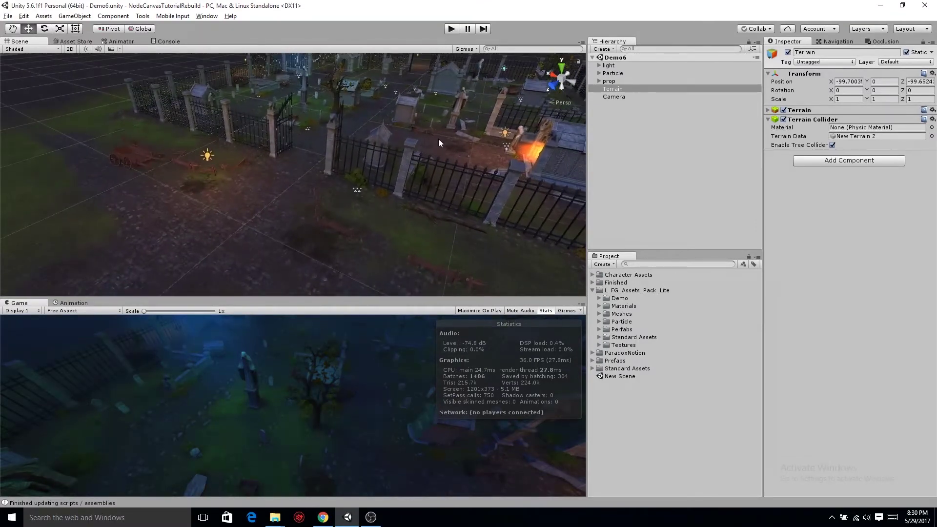
- Collapse L_FG_Assets_Pack_Lite and expand Character Assets with DungeonCharacters, FantasyMonster and ToonSoldiers_demo open
left_click(593, 290)
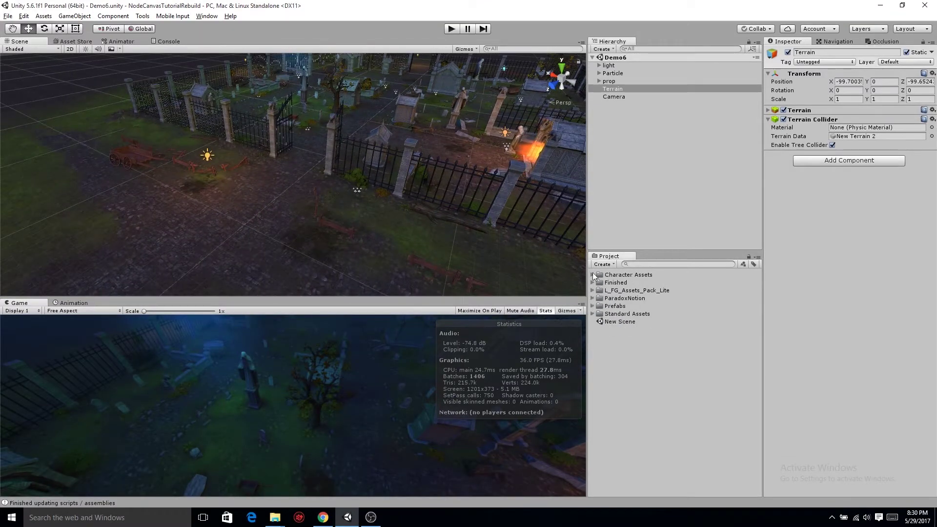
left_click(591, 274)
left_click(600, 282)
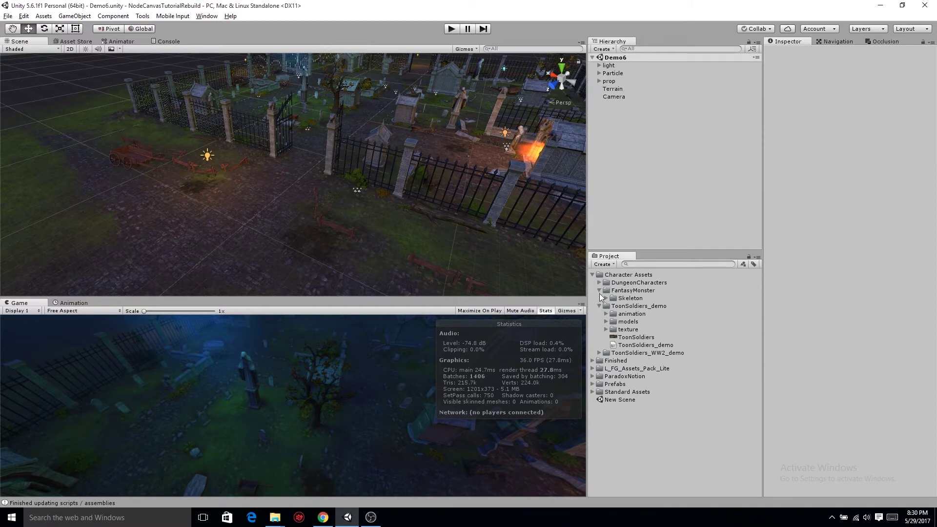
left_click(600, 291)
left_click(599, 298)
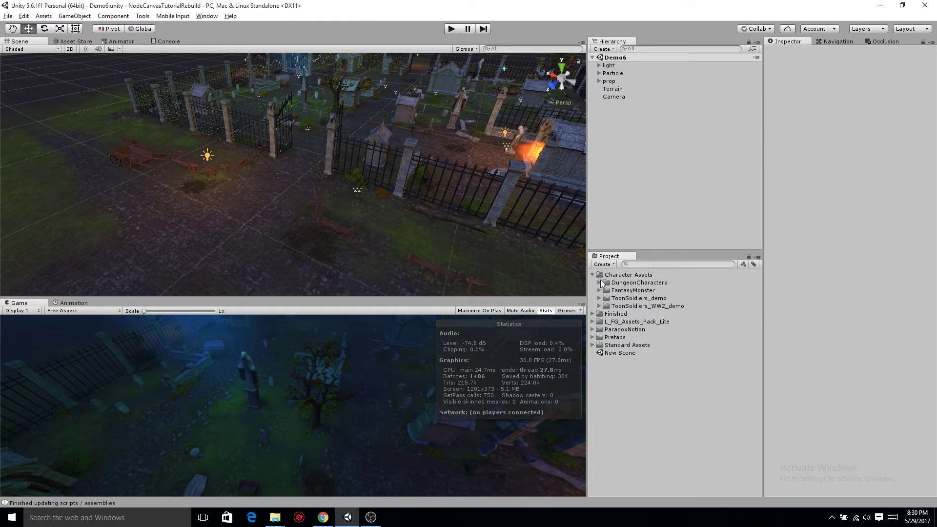
left_click(599, 282)
left_click(599, 298)
left_click(599, 314)
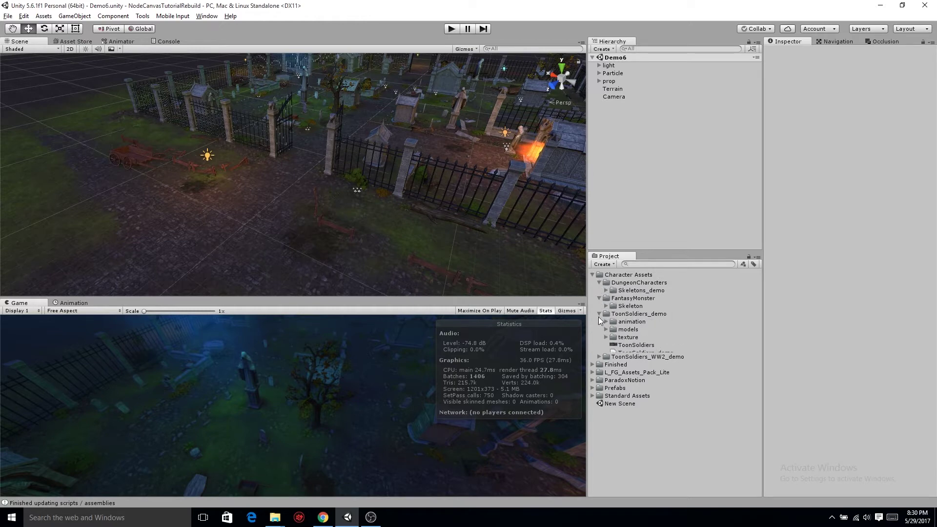
- Place the ToonSoldier_WW2_demo_model and ToonSoldier_demo models in the graveyard
left_click(600, 361)
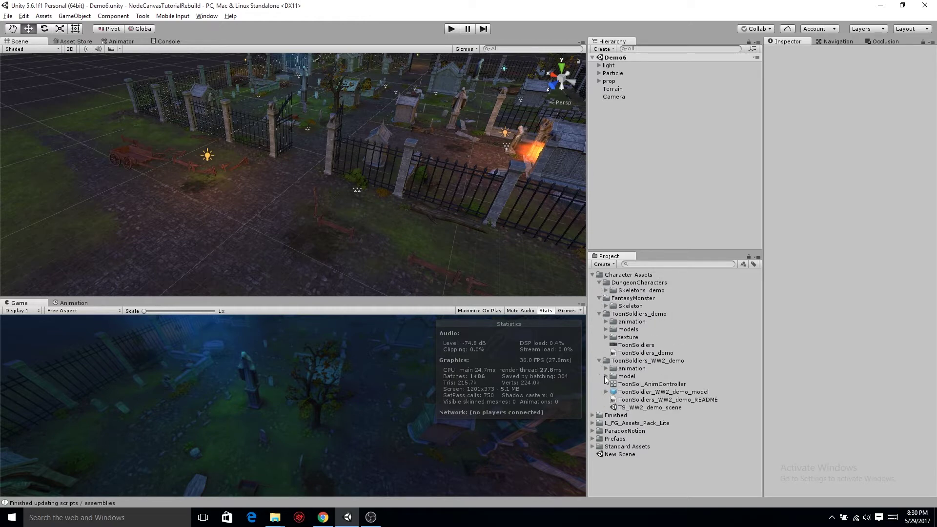
left_click_drag(640, 392, 181, 213)
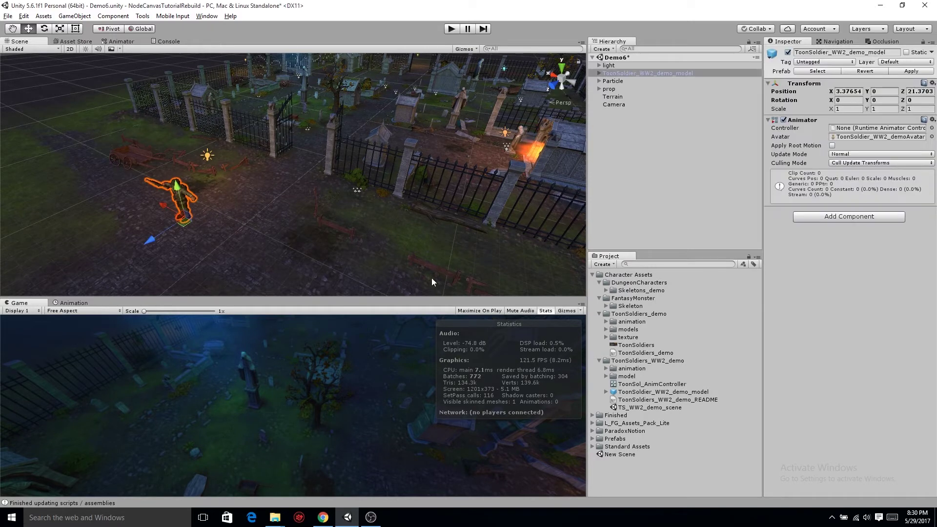
left_click(599, 360)
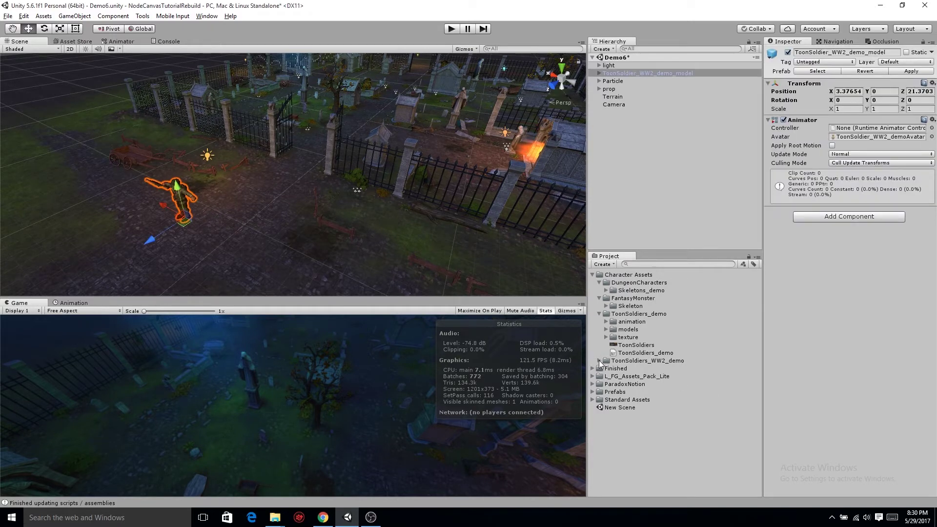
left_click(605, 329)
left_click_drag(649, 345, 142, 243)
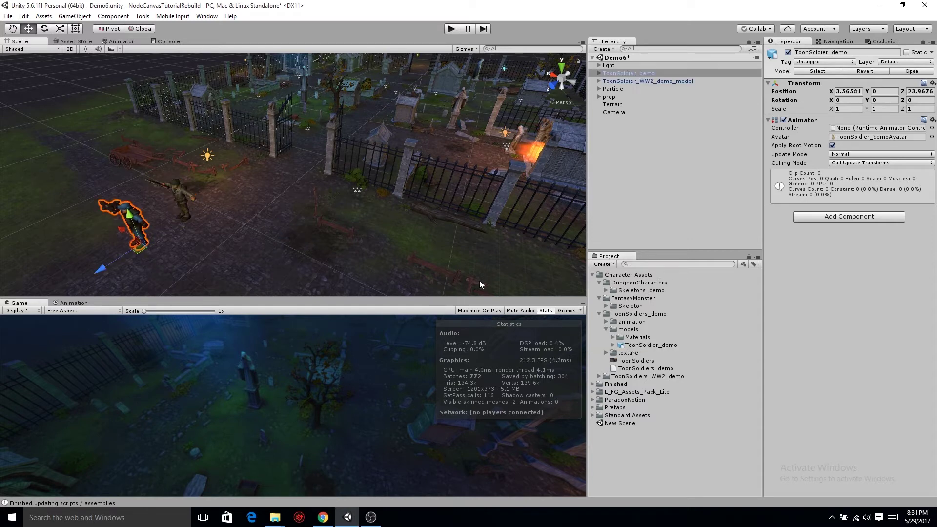
left_click(601, 314)
- Place the Skeleton@Skin and DungeonSkeleton_demo models in the graveyard and frame the skeleton
left_click(606, 306)
left_click(613, 322)
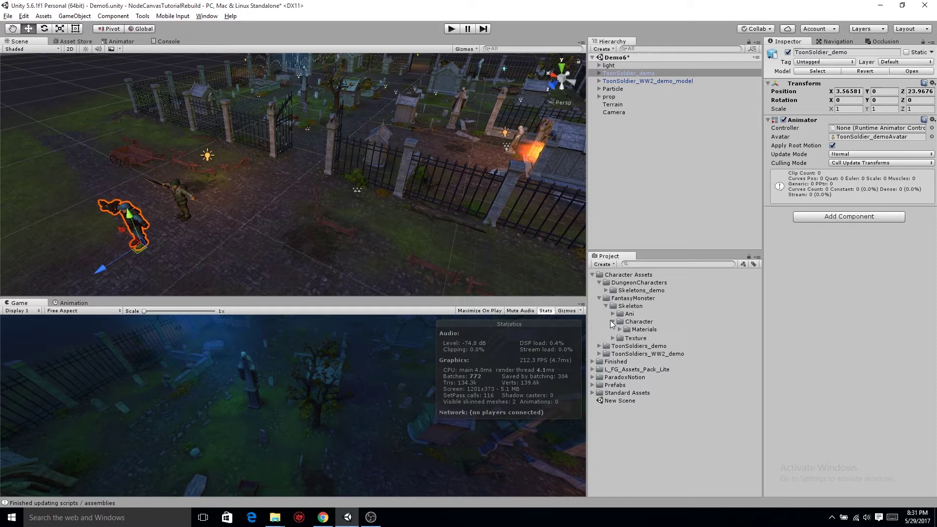
left_click_drag(652, 337, 269, 255)
left_click(599, 298)
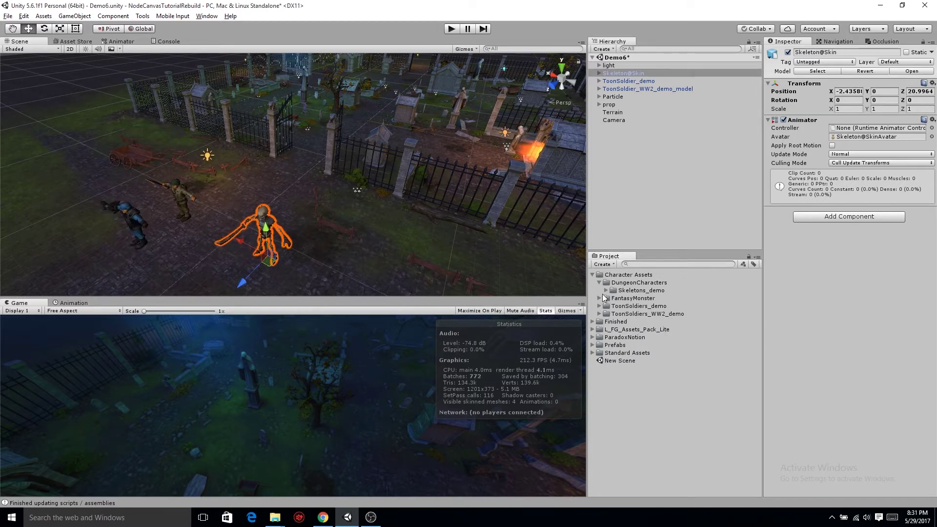
left_click(606, 291)
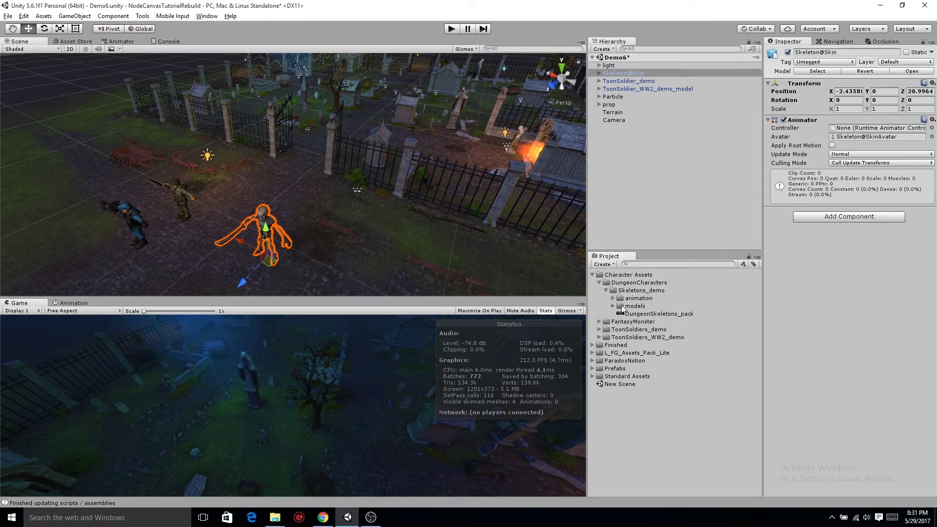
left_click(613, 306)
left_click_drag(636, 321, 215, 291)
key("f")
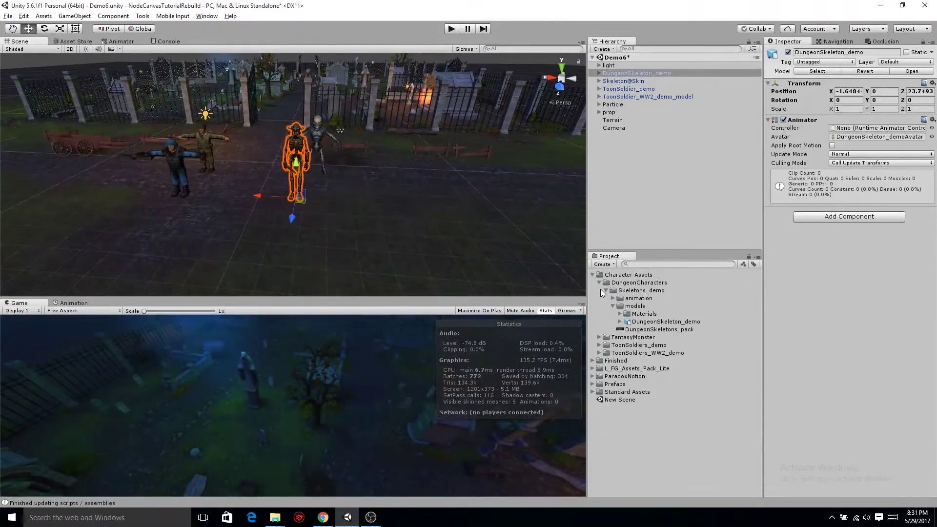
- Move the Prefabs folder into Character Assets and orbit toward the four characters
left_click(593, 275)
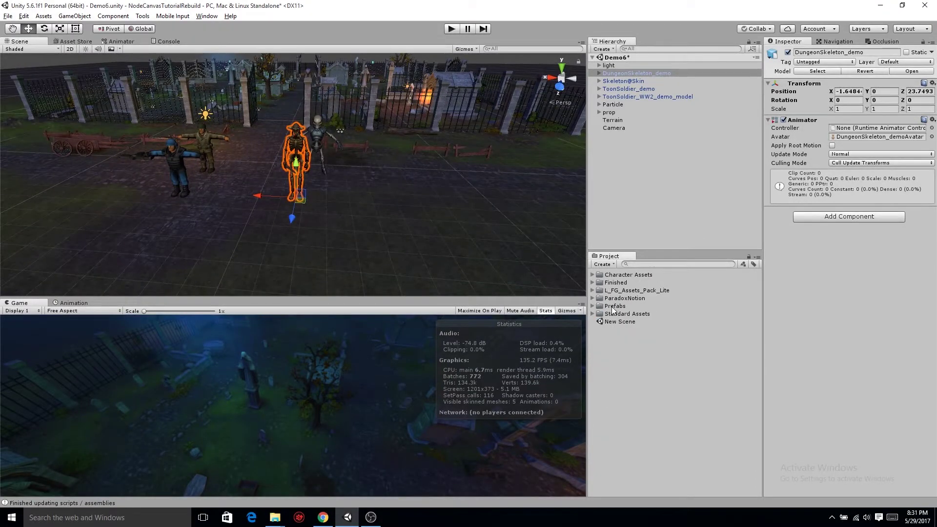
left_click_drag(613, 306, 611, 276)
left_click_drag(371, 222, 394, 166, "alt")
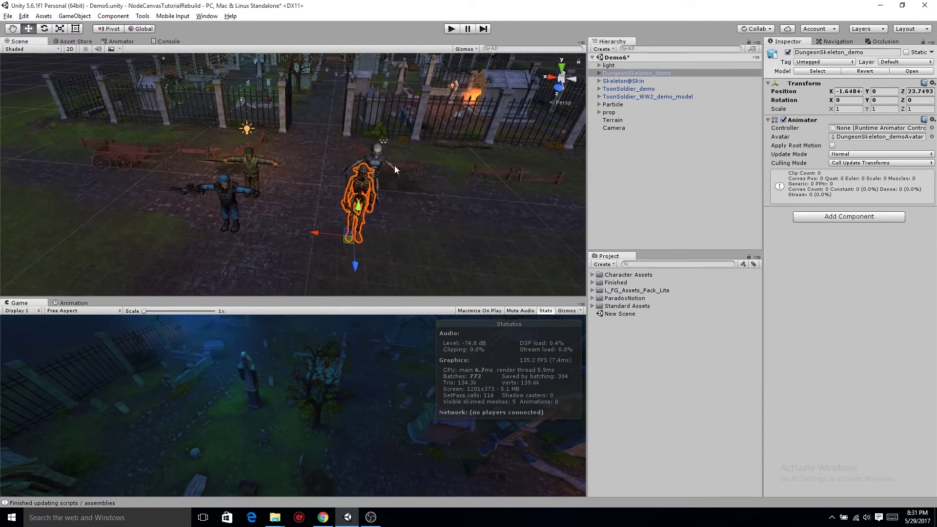
- Enable Fog in the Scene view effects and orbit to show more of the graveyard
left_click(86, 49)
left_click(87, 49)
left_click(119, 49)
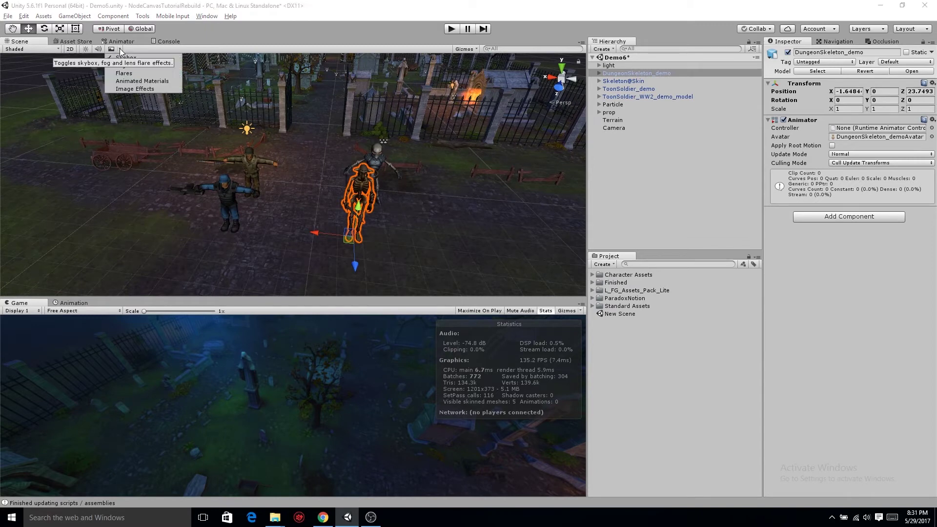
left_click(139, 64)
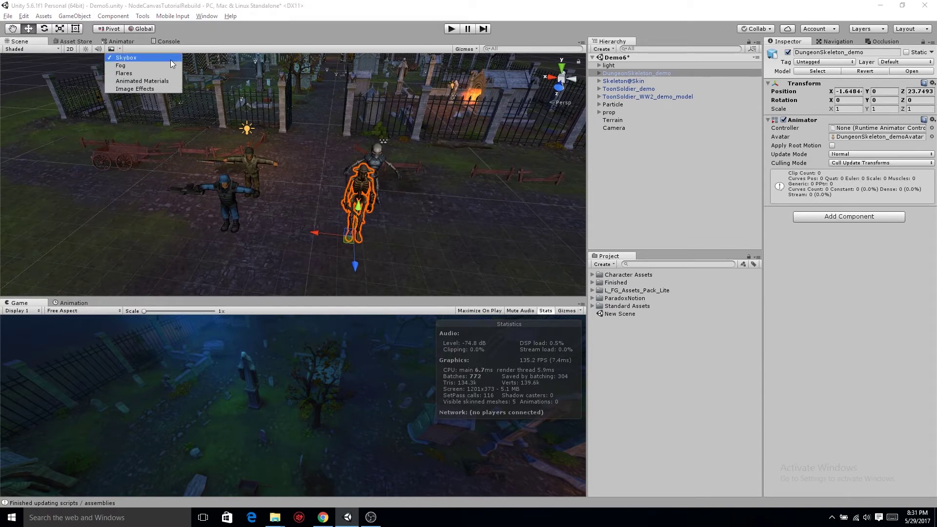
left_click(244, 86)
left_click_drag(244, 86, 405, 220, "alt")
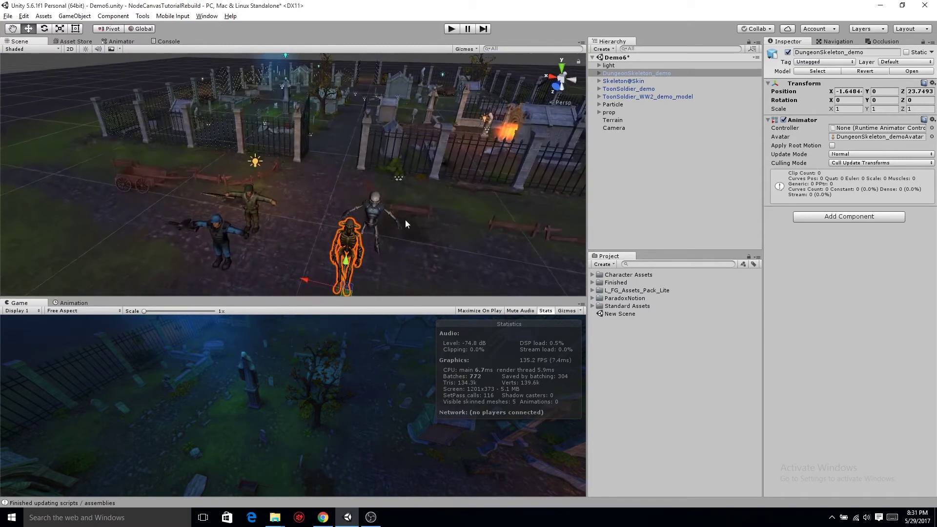
- Orbit around the characters, collapse the prop group and clear the Dust01 selection
left_click(417, 218)
left_click_drag(464, 222, 496, 219, "alt")
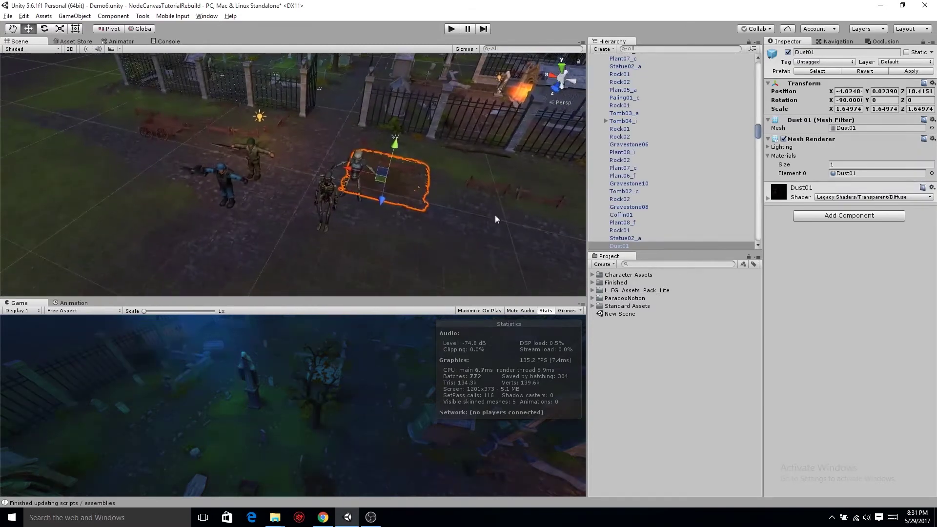
left_click_drag(757, 126, 768, 58)
left_click(599, 112)
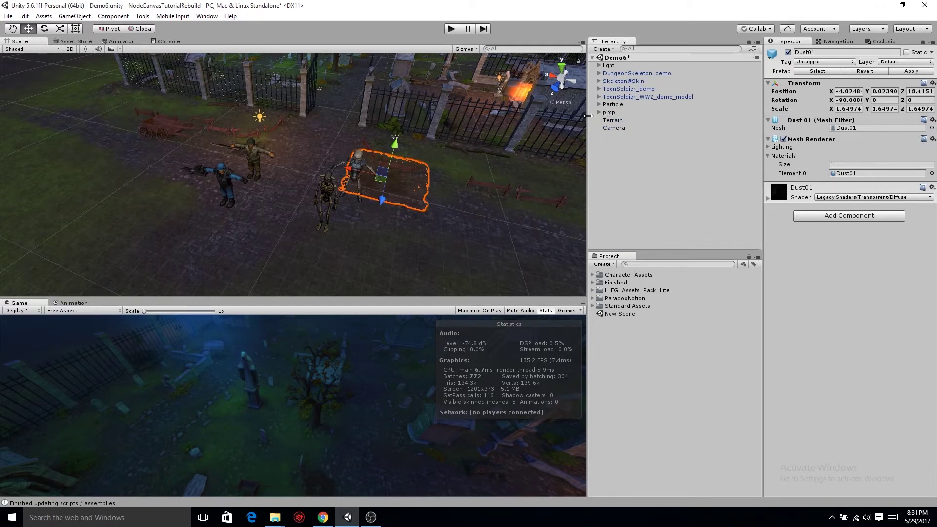
left_click(621, 159)
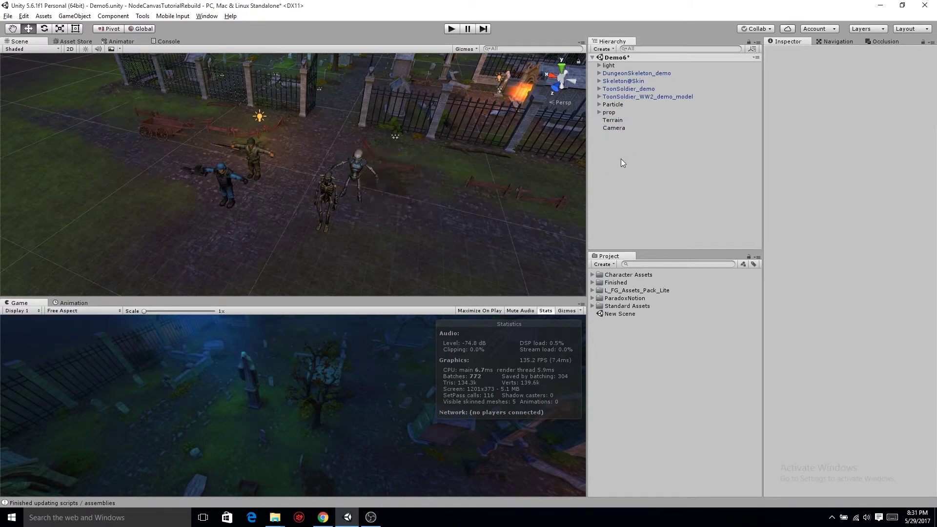
- Create an empty GameObject in the Hierarchy named Environment
right_click(621, 160)
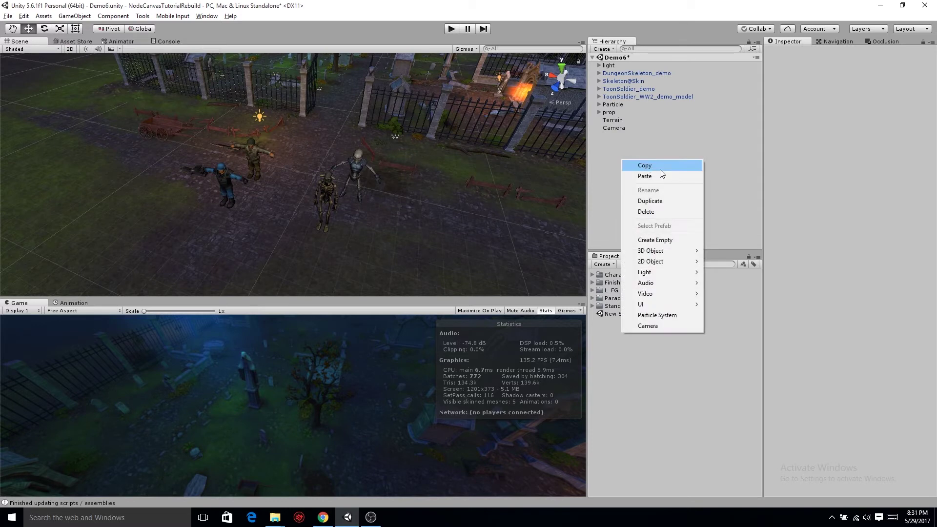
left_click(673, 238)
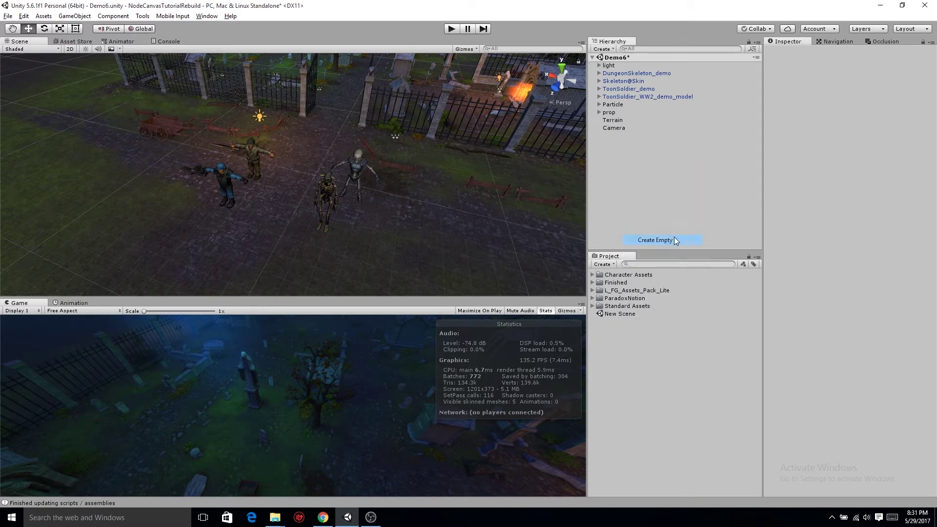
key("F2")
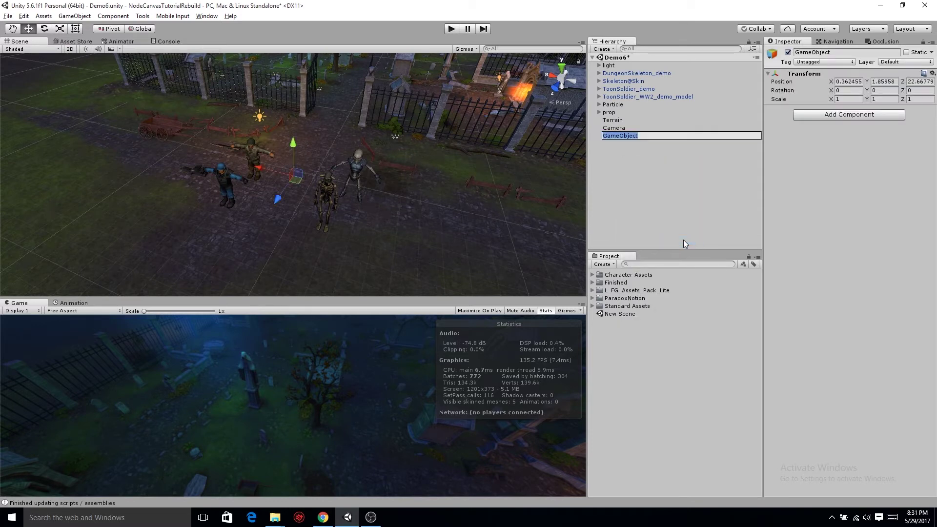
type("Environment")
key("Return")
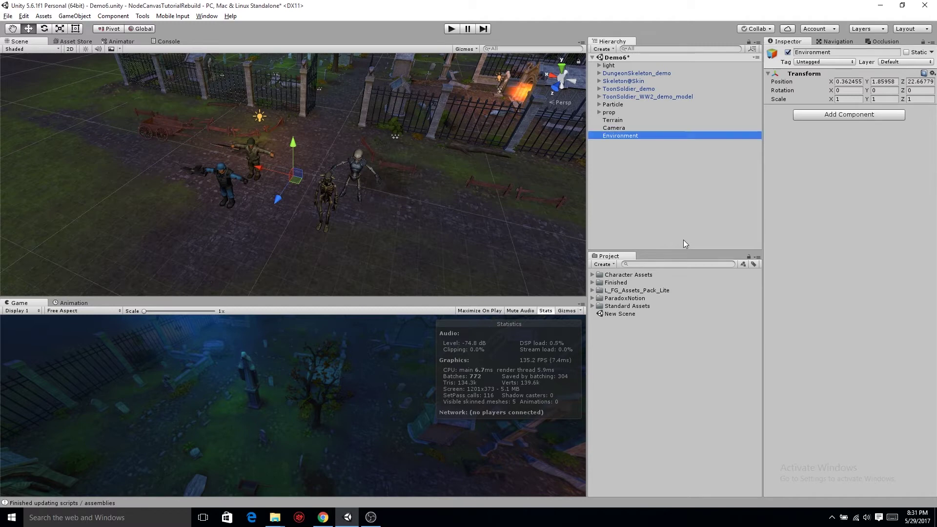
- Parent light, Particle, prop and Terrain under Environment and collapse the group
left_click(625, 120)
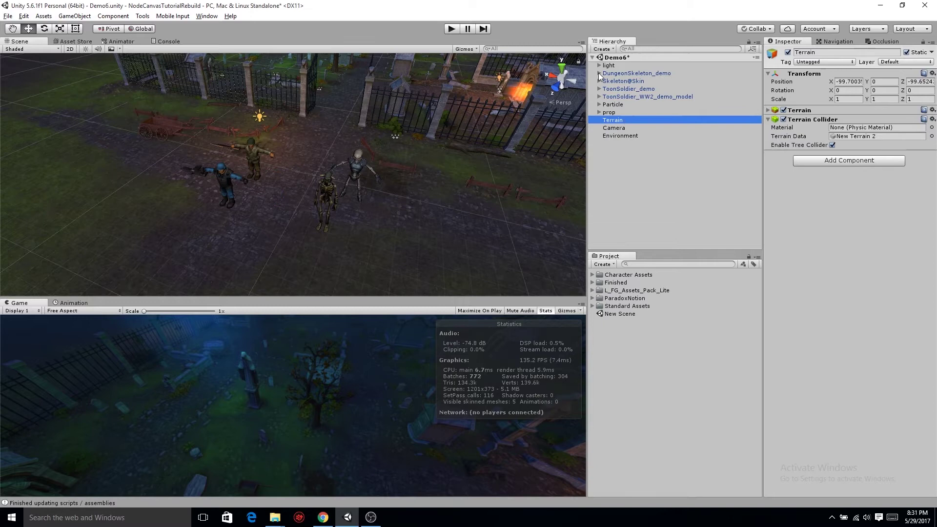
left_click(613, 111, "shift")
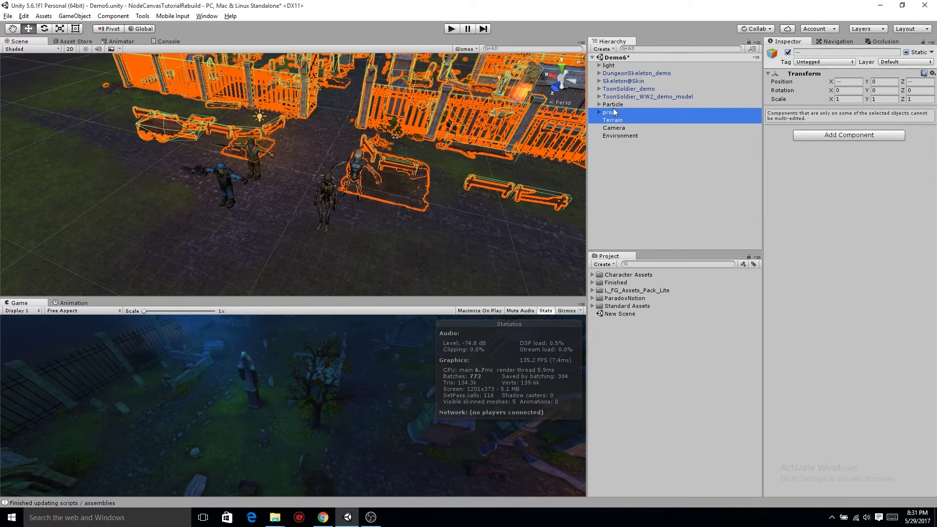
left_click(618, 103, "shift")
left_click(611, 66, "ctrl")
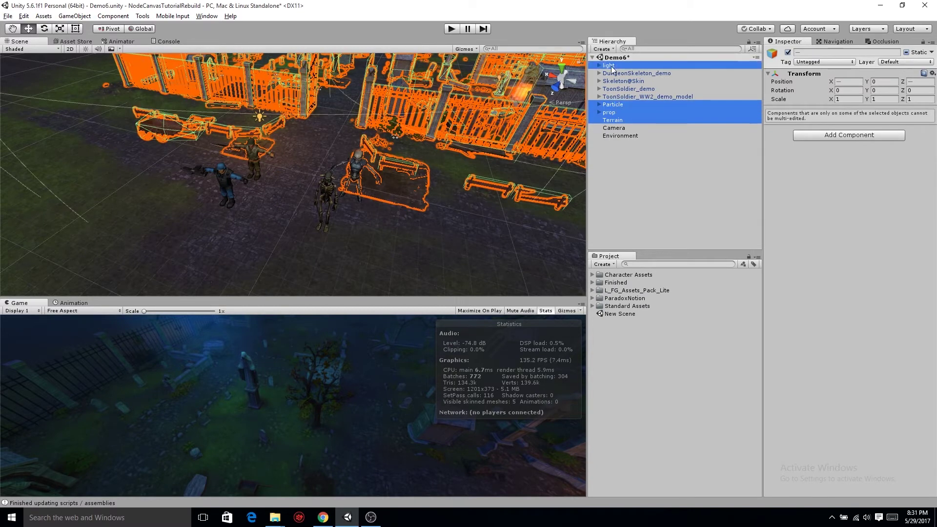
left_click_drag(607, 110, 622, 137)
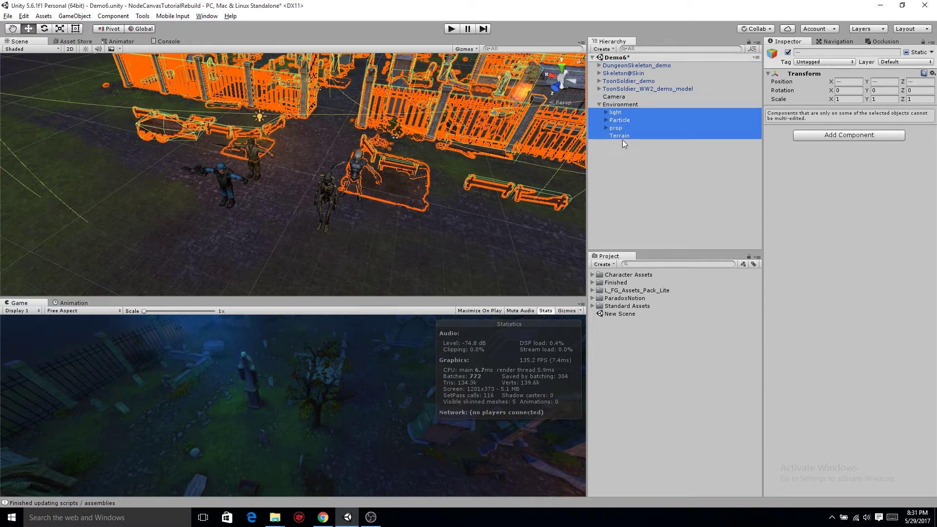
left_click(599, 104)
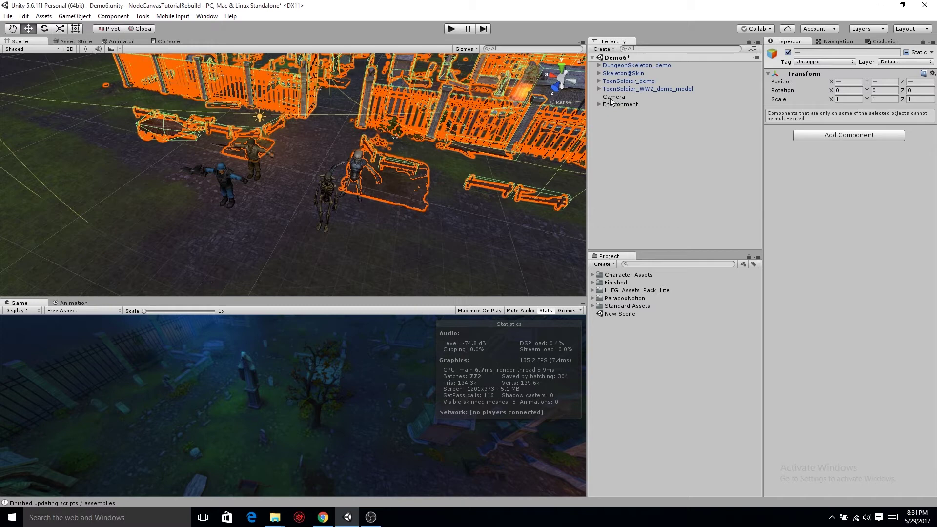
left_click(626, 105)
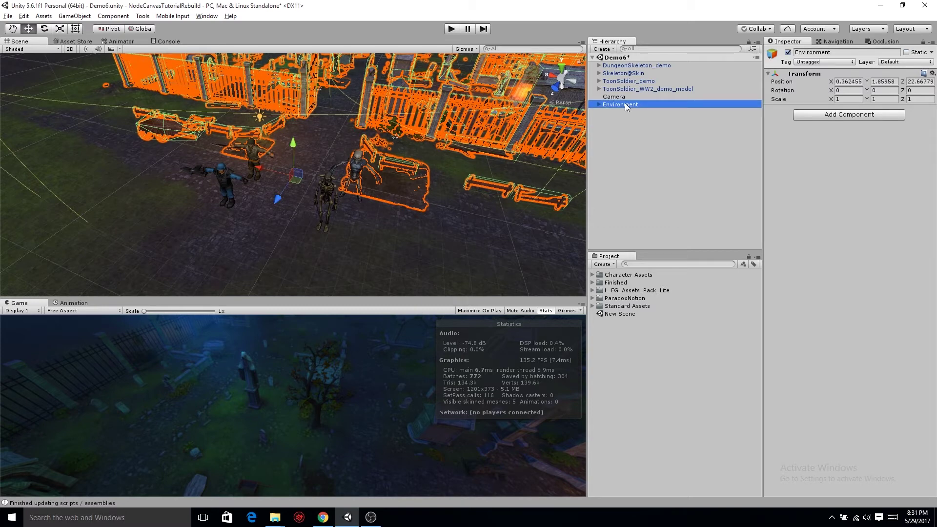
- Add a new user layer named Environment in the layer settings
left_click(900, 61)
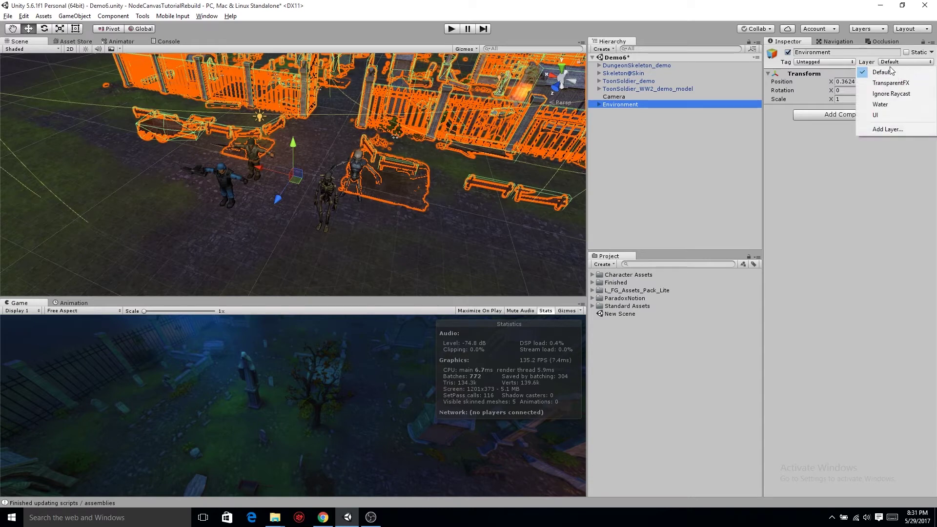
left_click(897, 130)
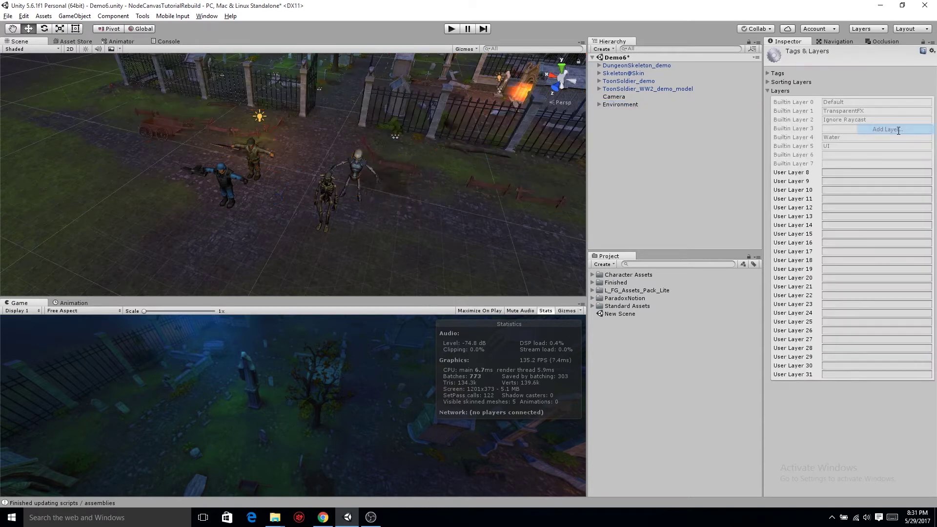
left_click(849, 172)
type("Environment")
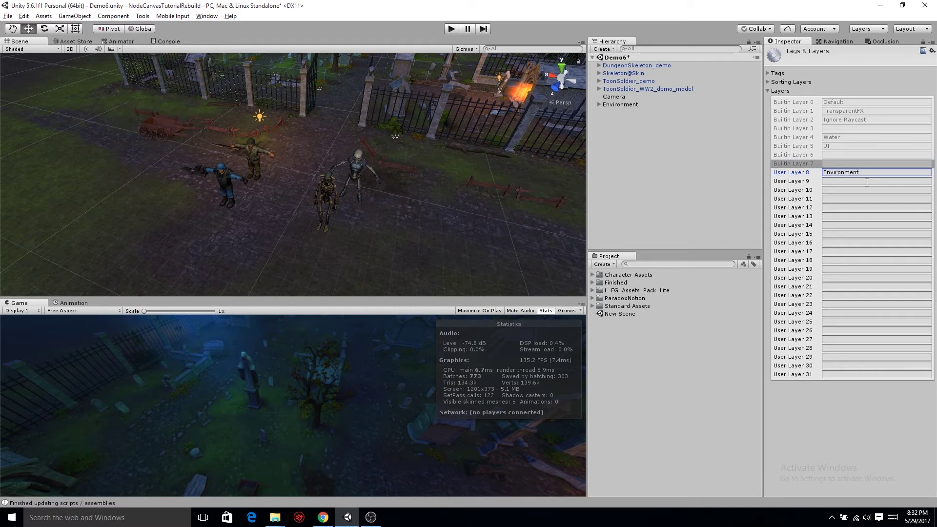
- Set the Environment object and all its children to the Environment layer
left_click(650, 105)
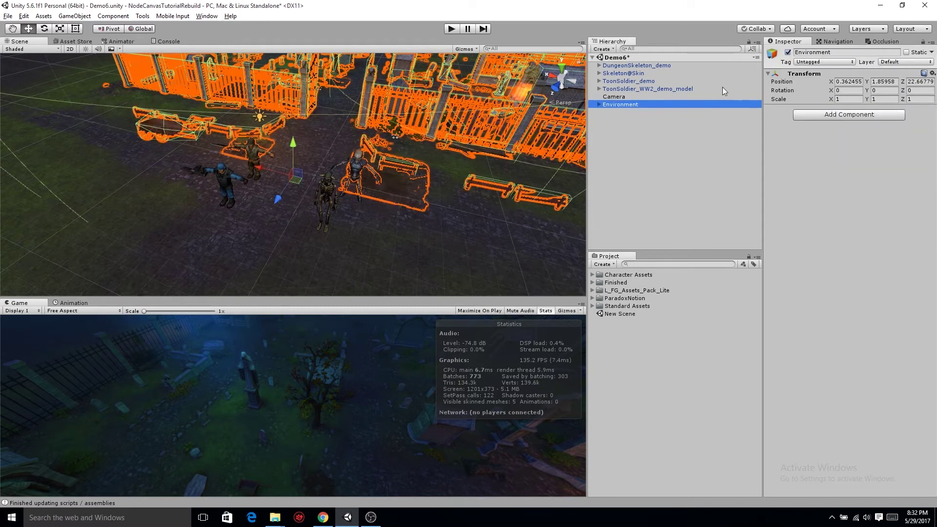
left_click(900, 62)
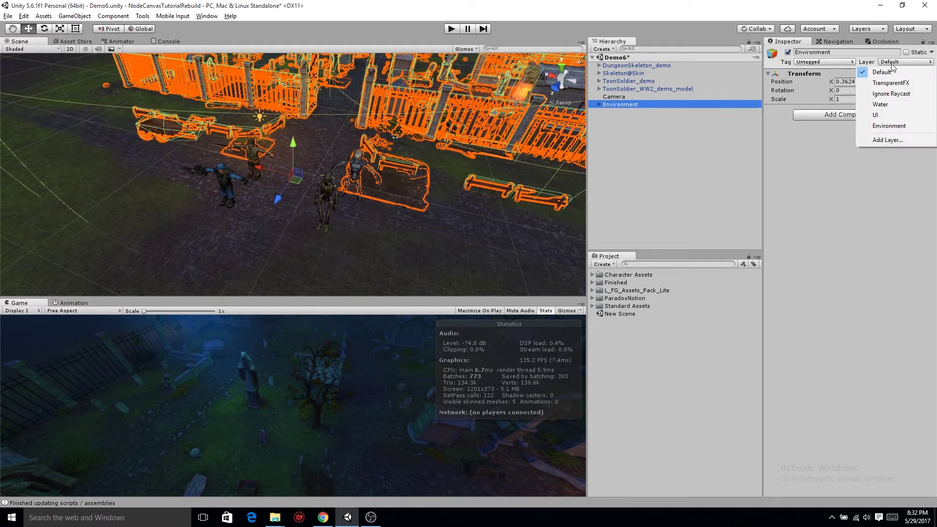
left_click(899, 125)
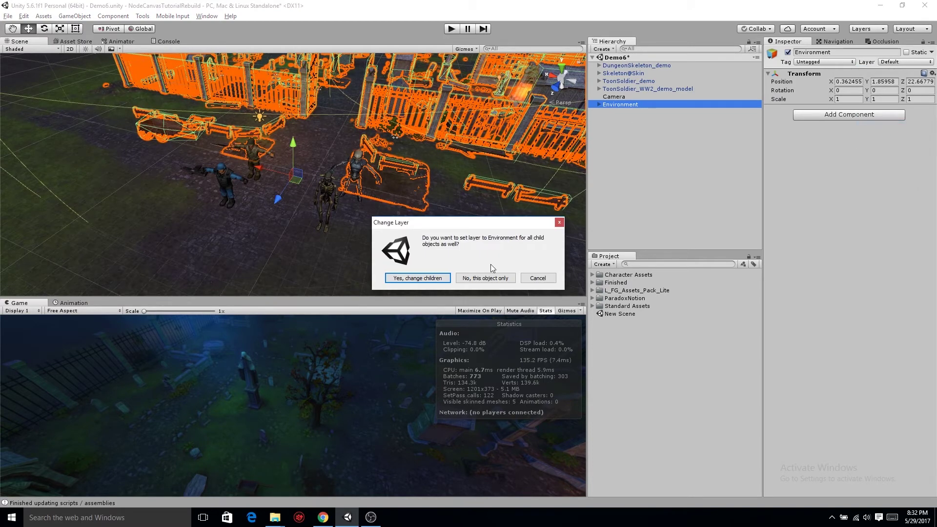
left_click(411, 276)
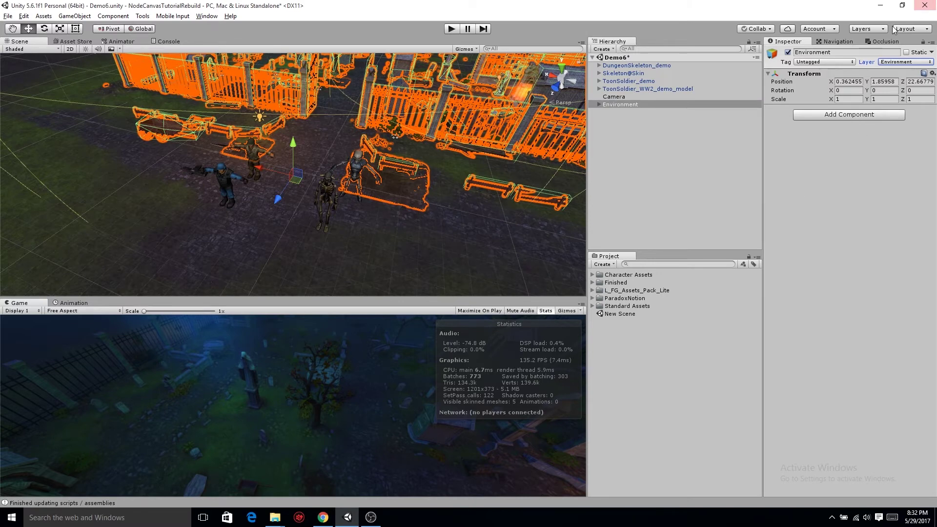
left_click(876, 27)
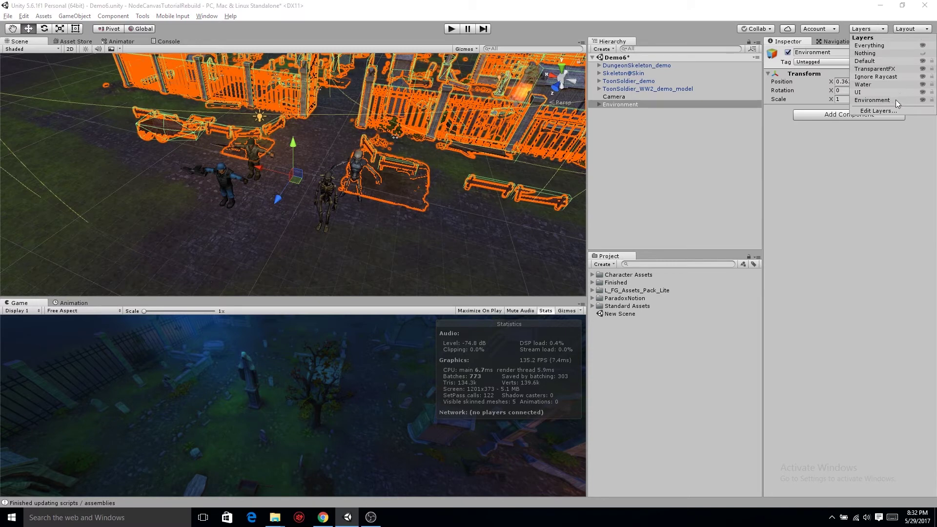
- Make the Environment layer visible and locked, then confirm only characters like the skeleton are selectable
left_click(922, 100)
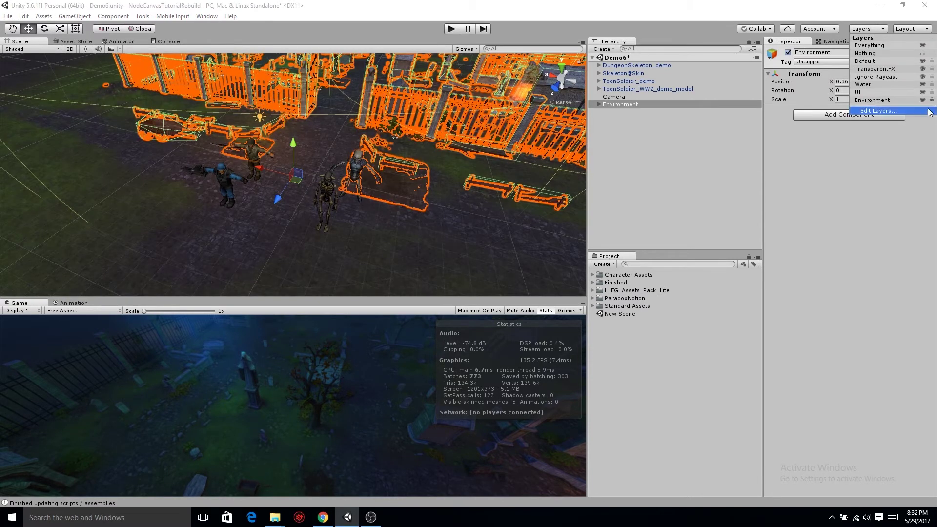
left_click(510, 242)
left_click(331, 151)
left_click(352, 165)
left_click(495, 128)
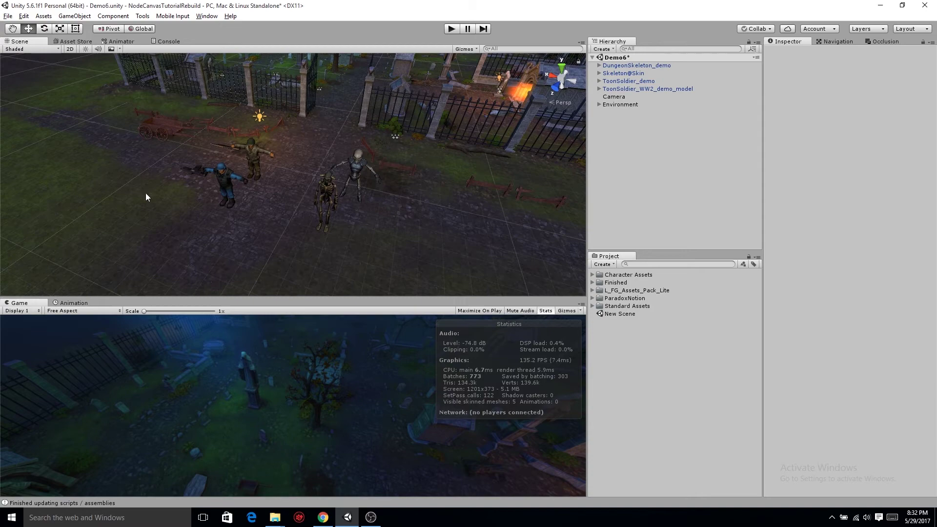
right_click_drag(145, 197, 305, 165)
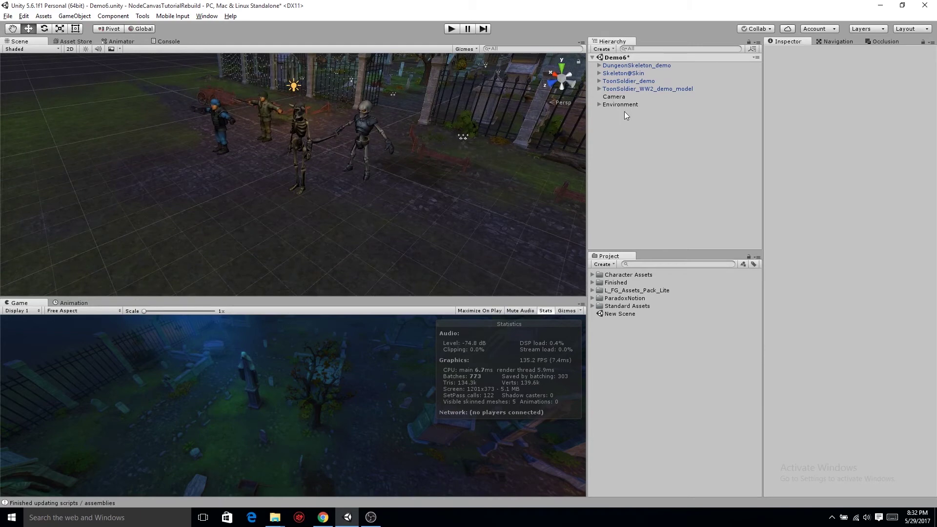
- Select all four characters and add a Rigidbody to them
left_click(605, 89)
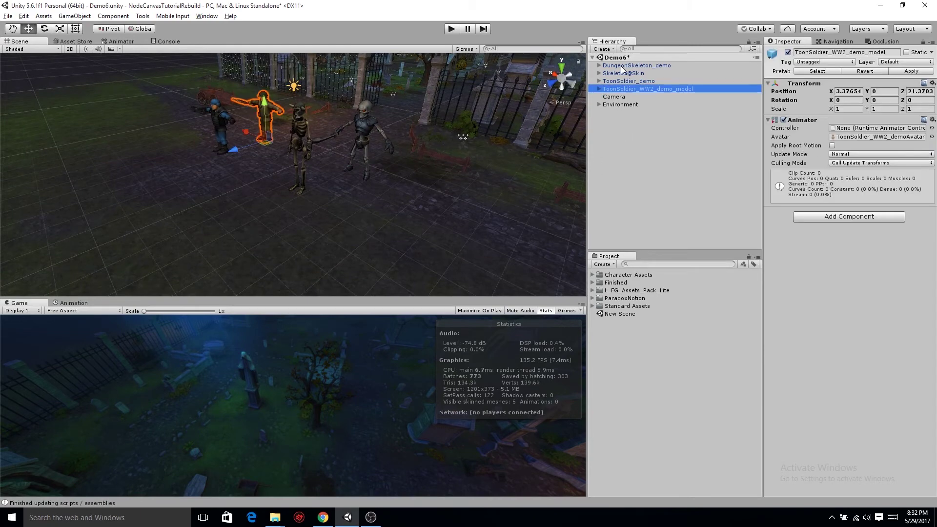
left_click(621, 66, "shift")
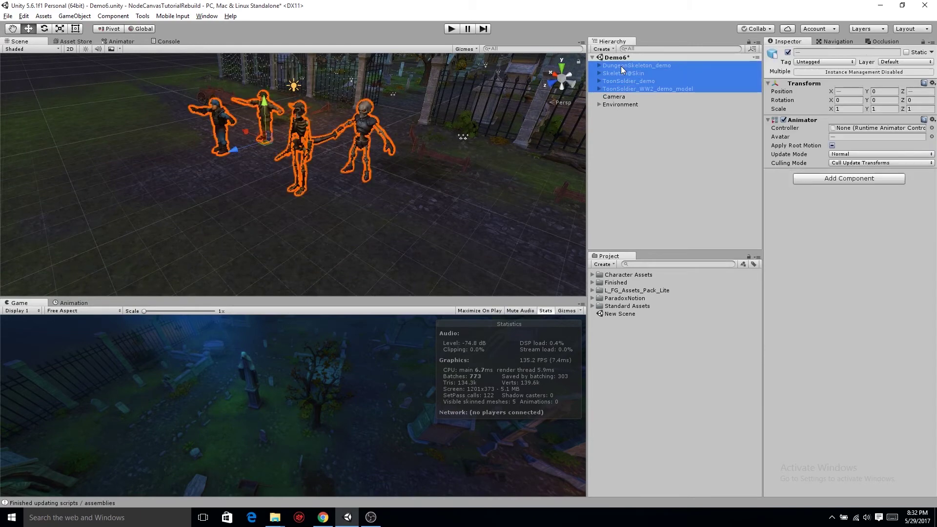
left_click(831, 179)
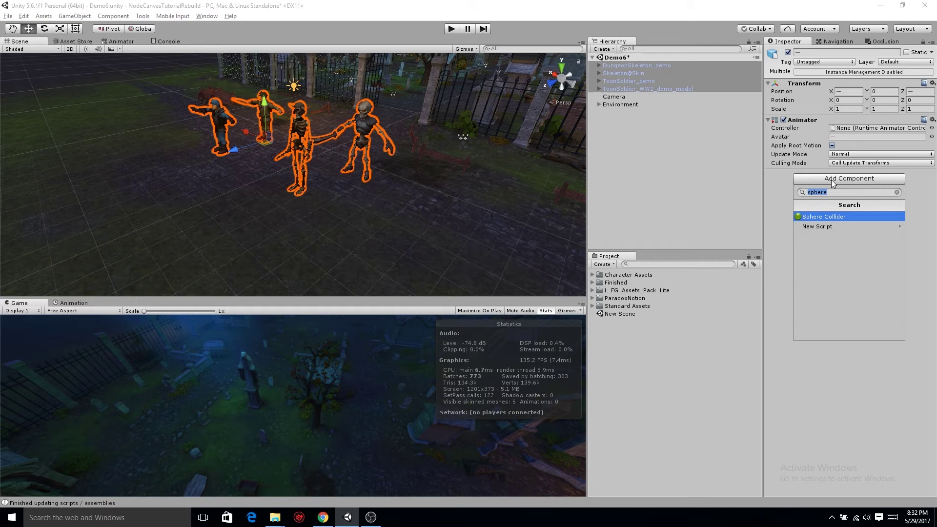
type("rigid")
key("Return")
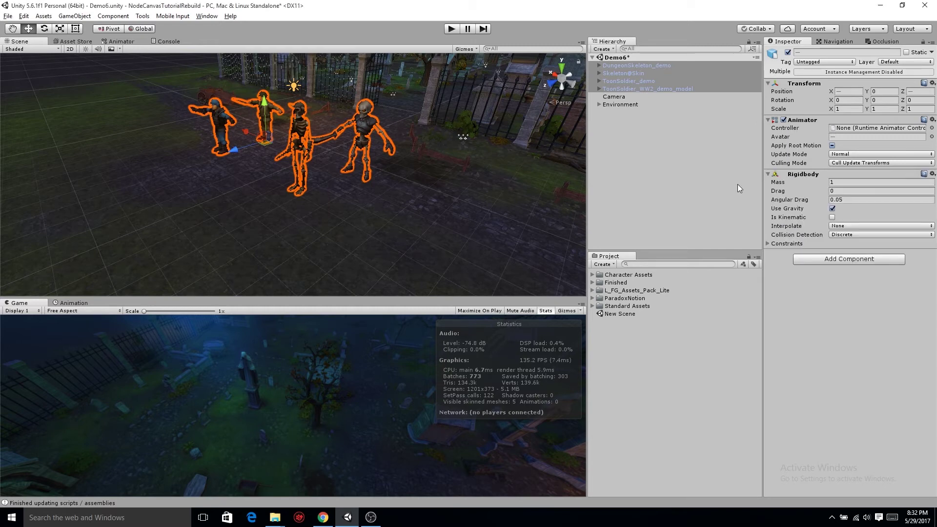
- Add a Capsule Collider to the four selected characters via the 'colli' search
left_click(814, 259)
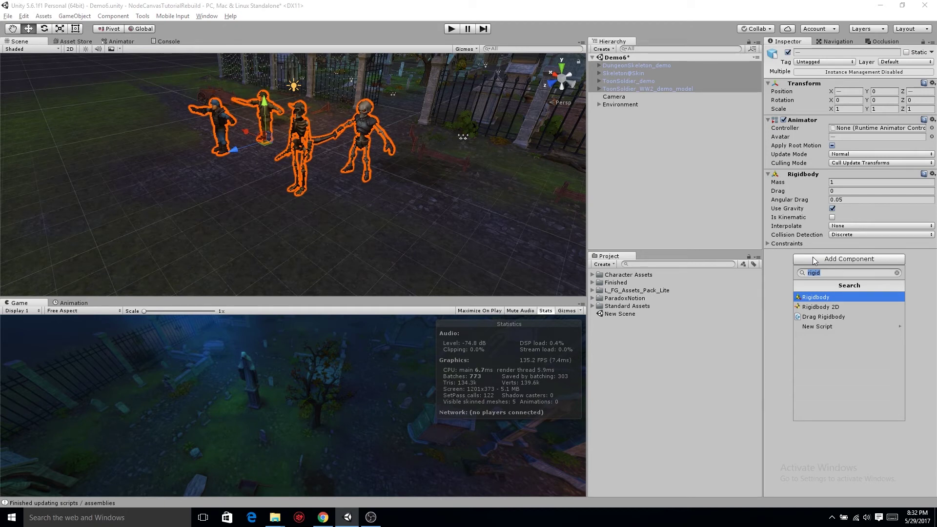
type("colli")
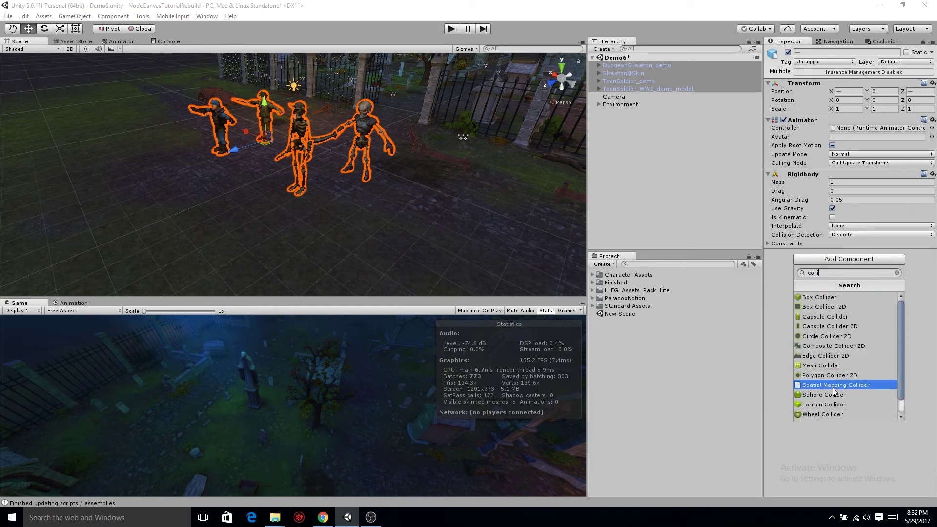
left_click(846, 318)
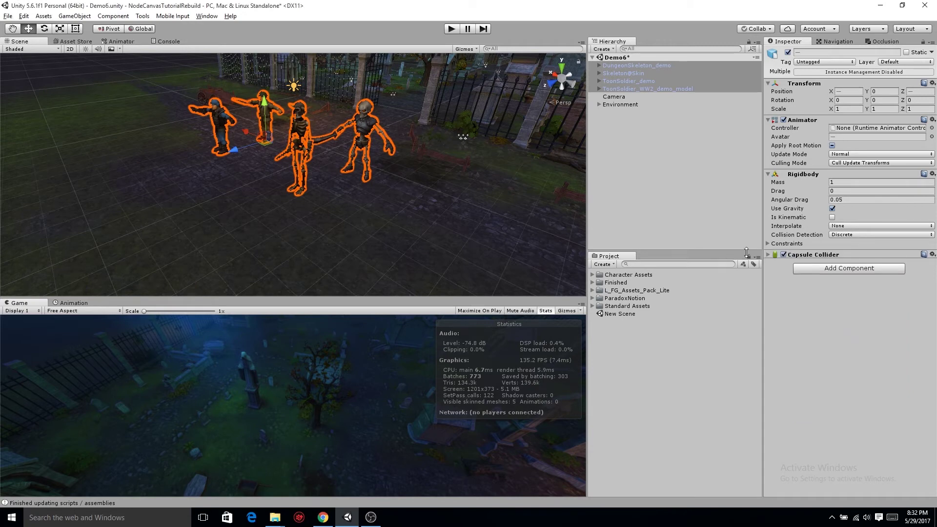
- Set the four characters' Capsule Collider center Y to 1.5 and height to 3
left_click(767, 255)
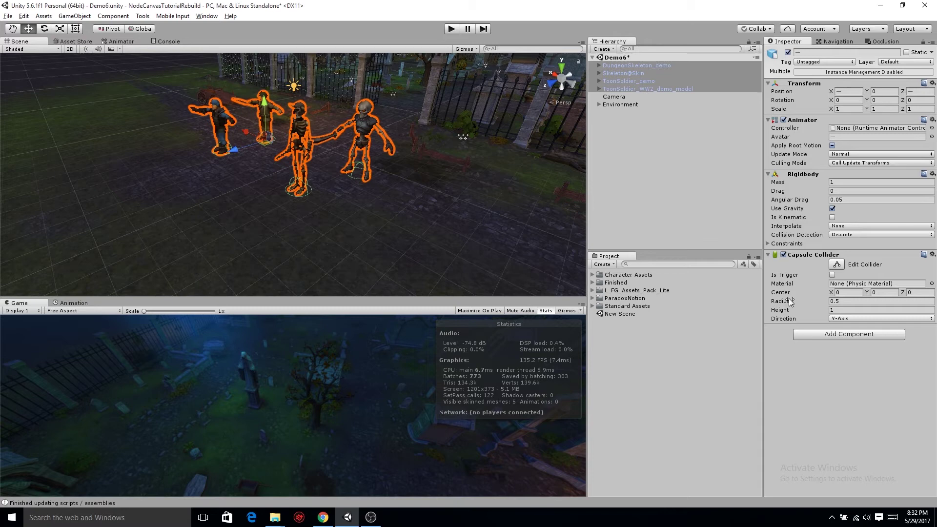
left_click(878, 310)
type("2")
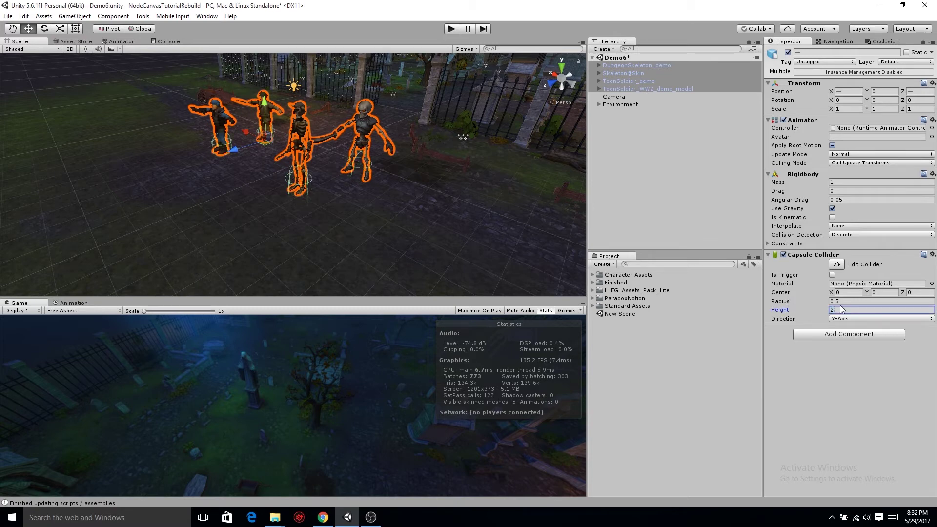
left_click(885, 292)
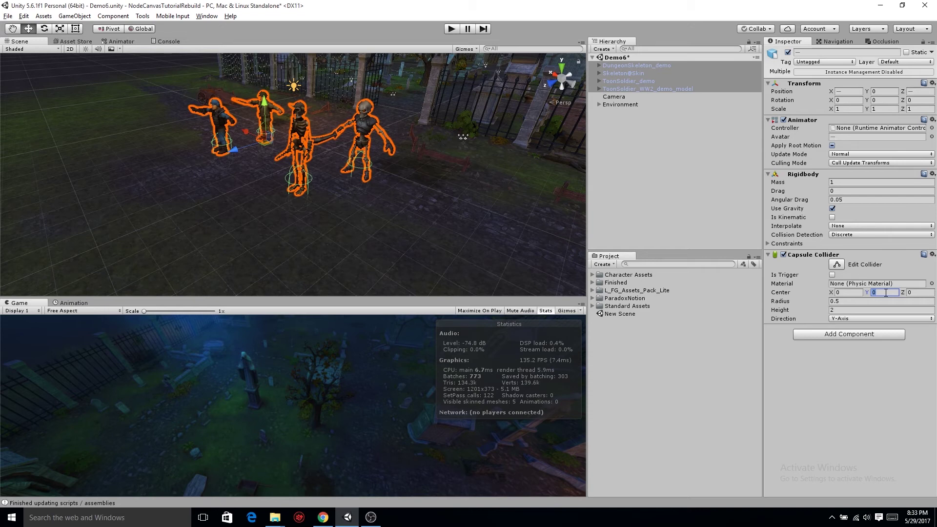
type("1.5")
key("Tab")
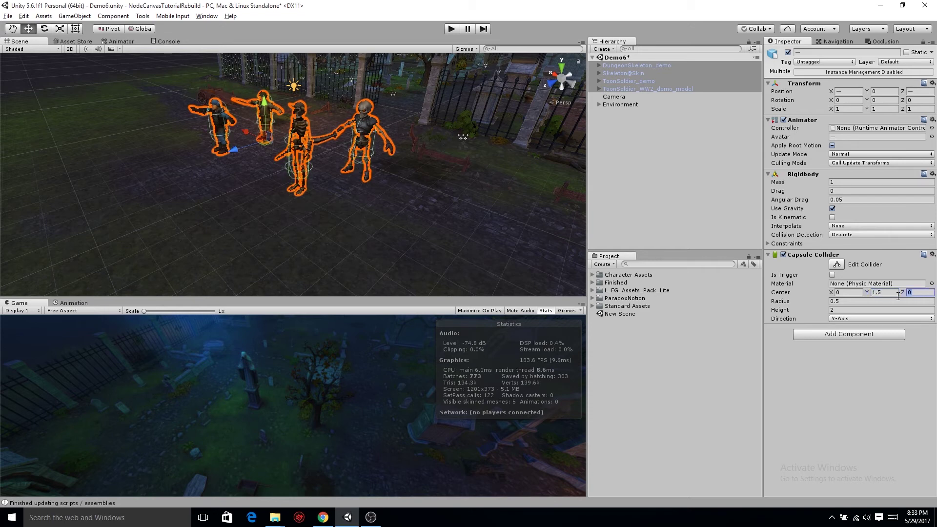
left_click(860, 310)
type("3")
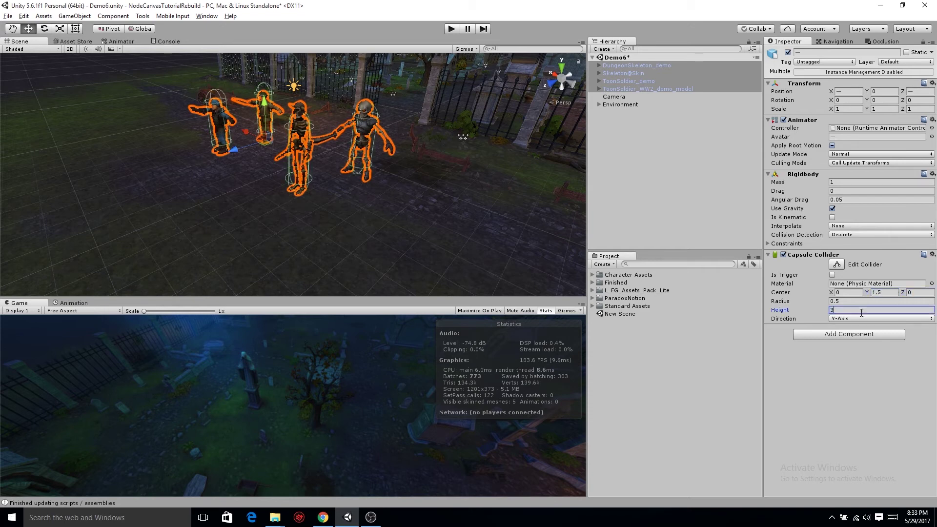
left_click_drag(267, 235, 525, 83, "alt")
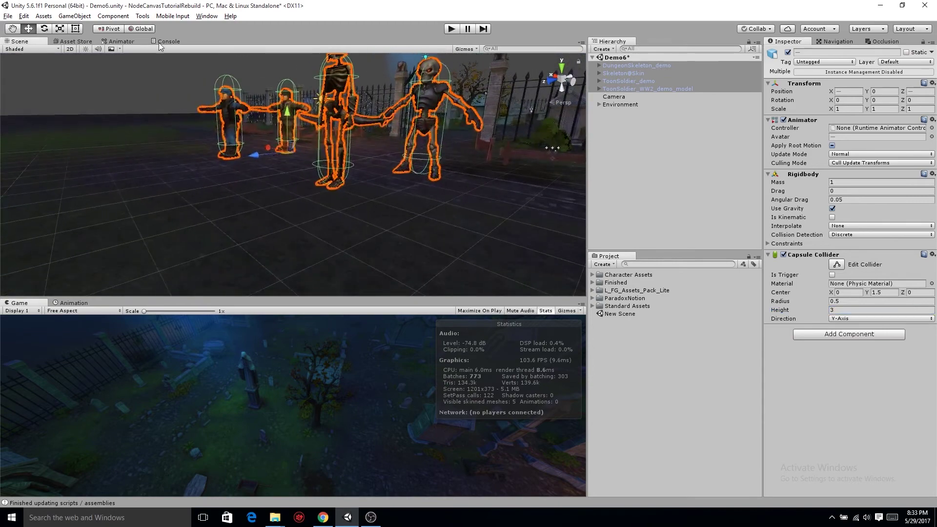
left_click(554, 80)
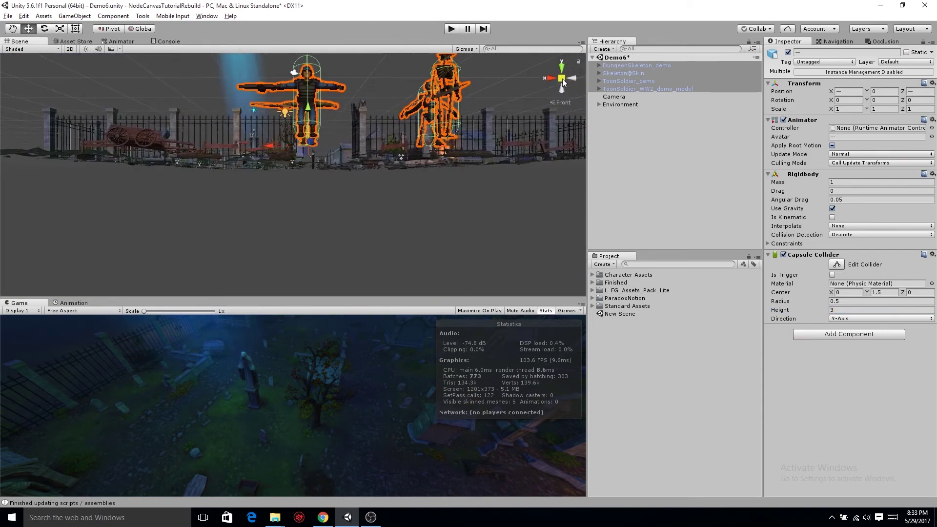
left_click(562, 79)
left_click_drag(562, 79, 552, 92)
left_click(562, 78)
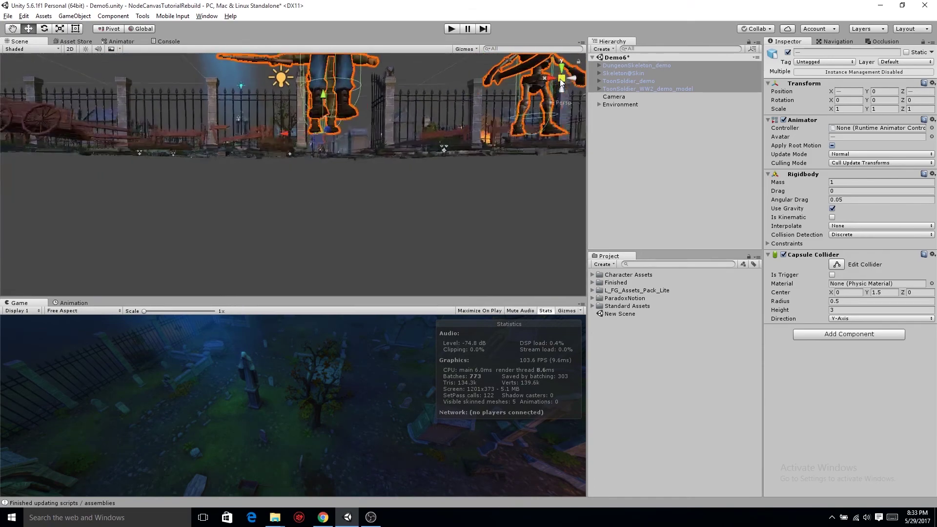
left_click_drag(517, 141, 452, 229, "alt")
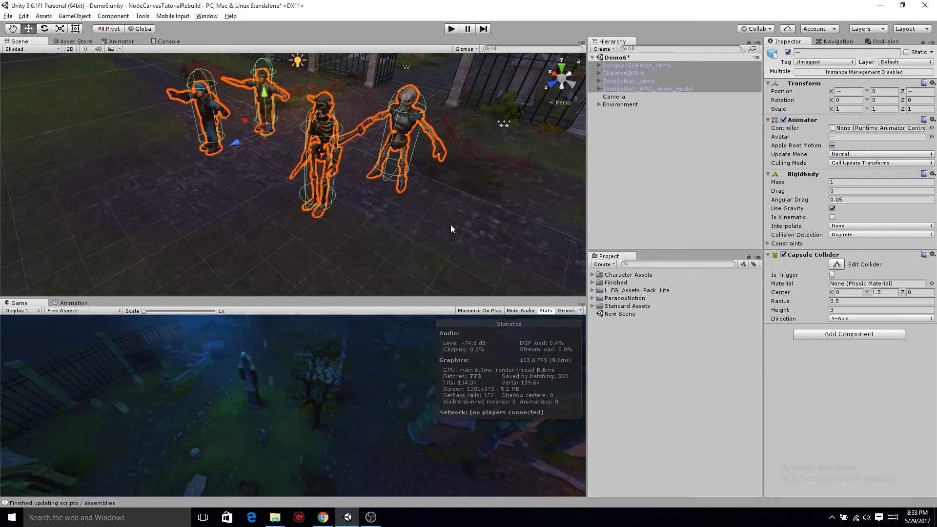
left_click(701, 217)
- Give the four selected characters an FSM Owner and Blackboard using the 'fsm' component search
left_click(617, 88)
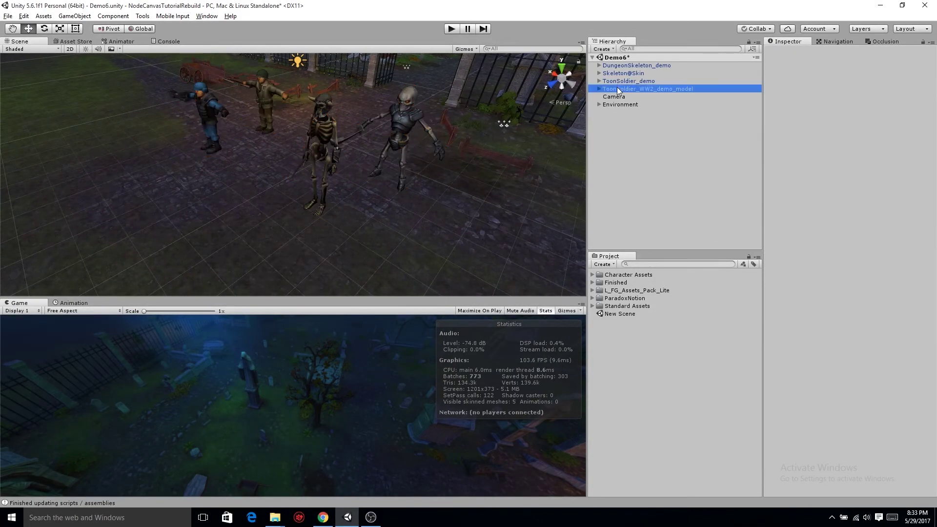
left_click(623, 66, "shift")
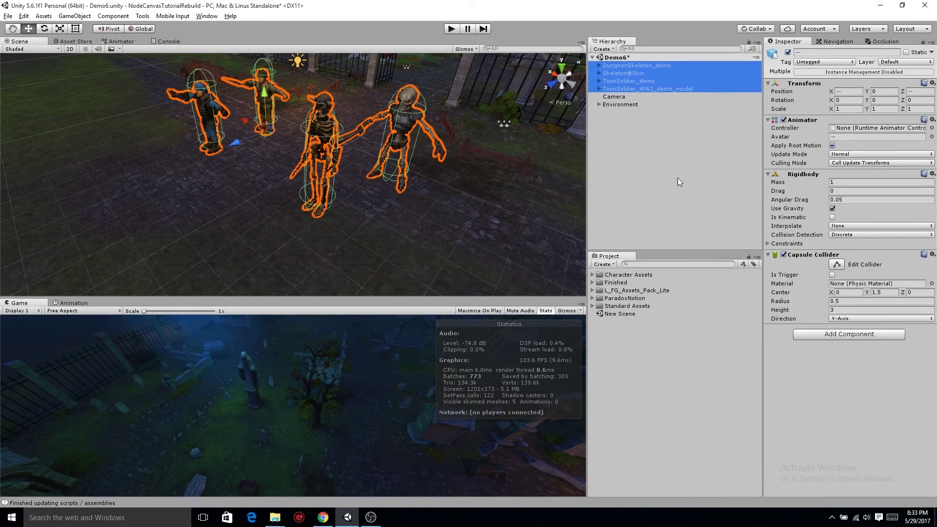
left_click(768, 173)
left_click(769, 182)
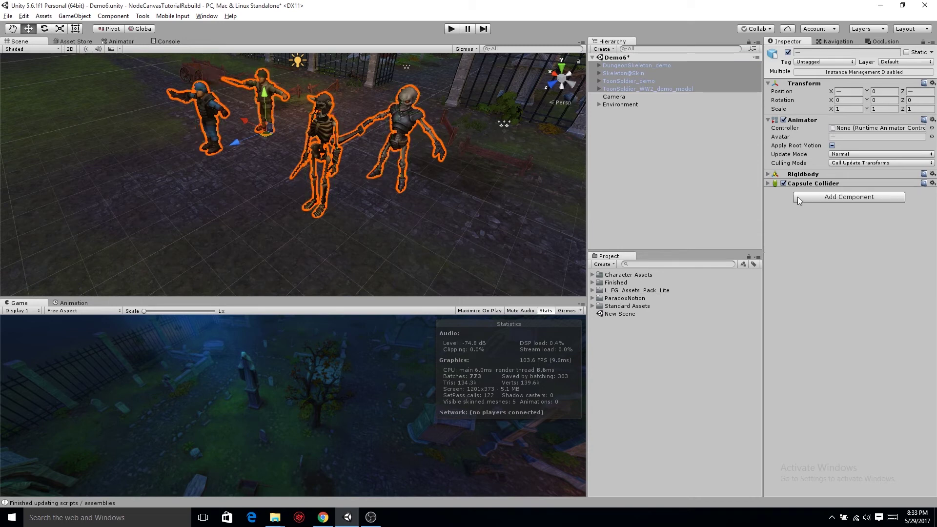
left_click(819, 197)
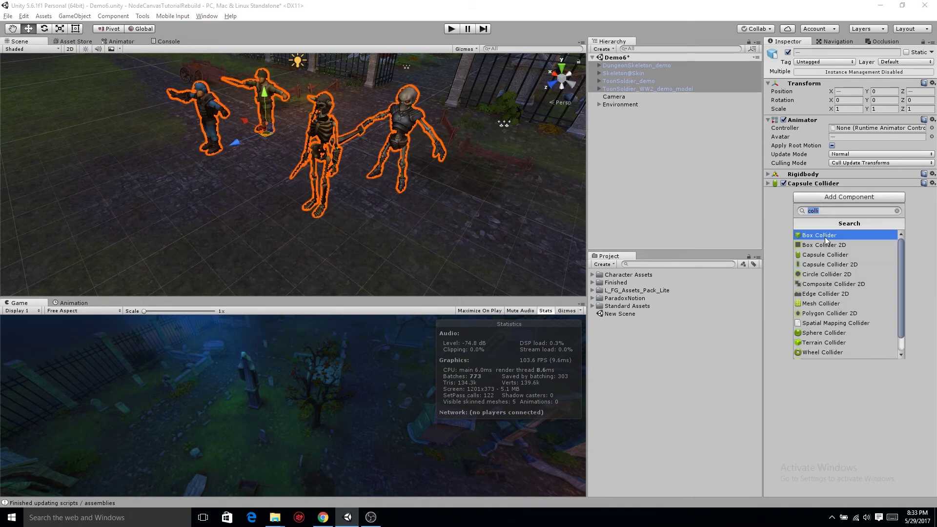
type("fsm")
key("Return")
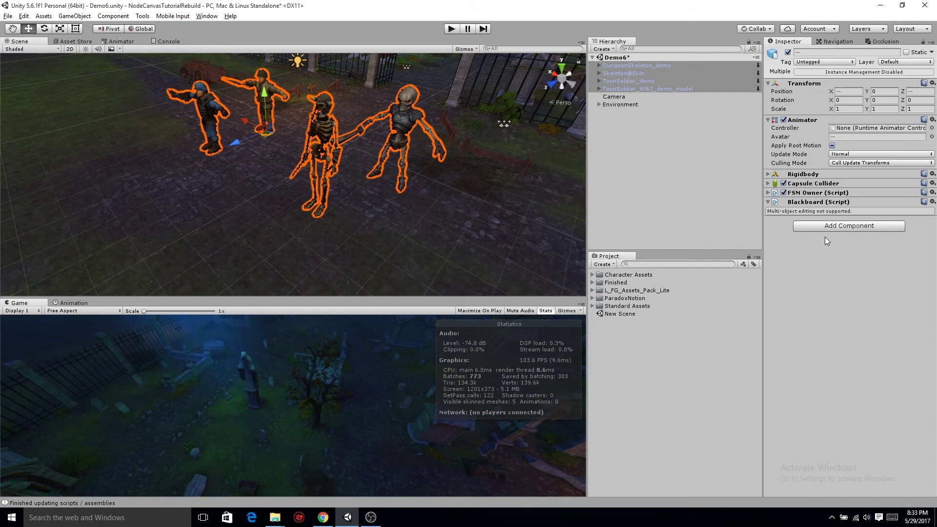
left_click(614, 154)
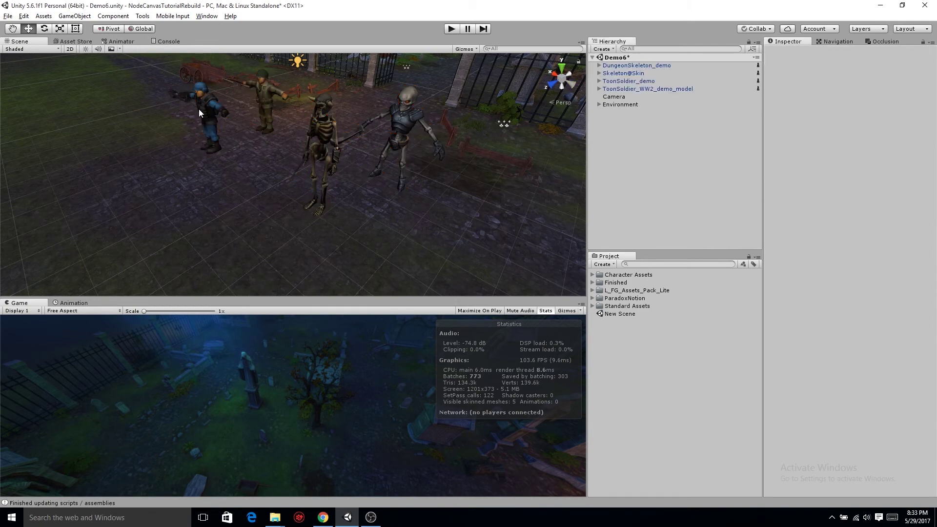
- Select the Terrain under Environment and bake the navmesh from the Navigation window
scroll(198, 109, "down", 3)
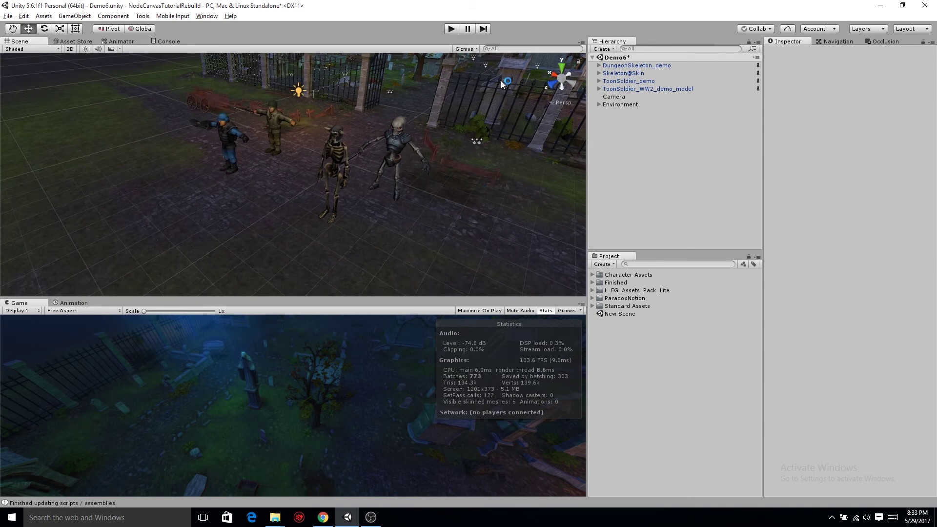
left_click(599, 105)
left_click(618, 136)
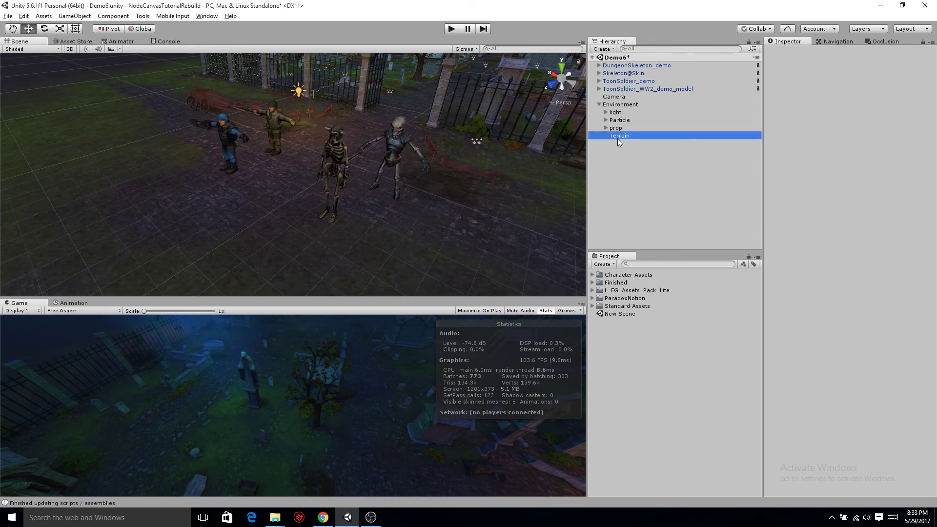
left_click(838, 41)
left_click(207, 16)
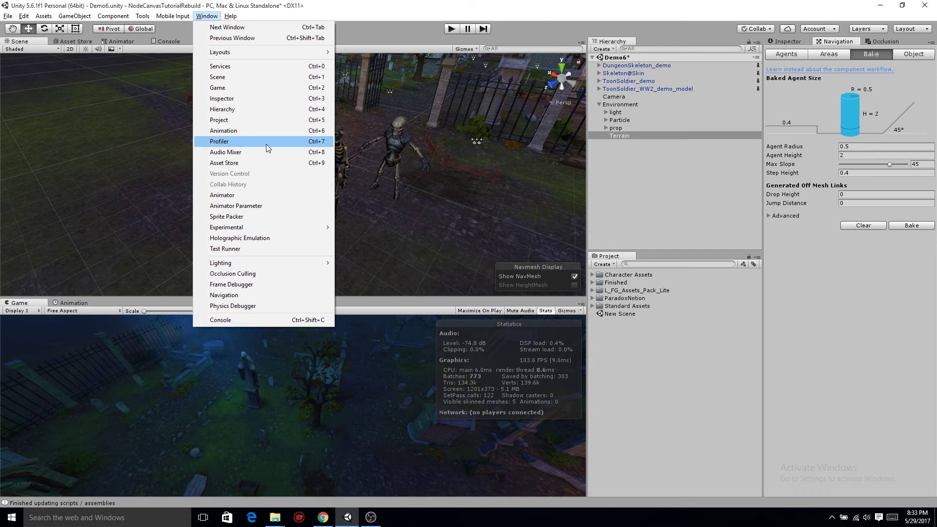
left_click(292, 294)
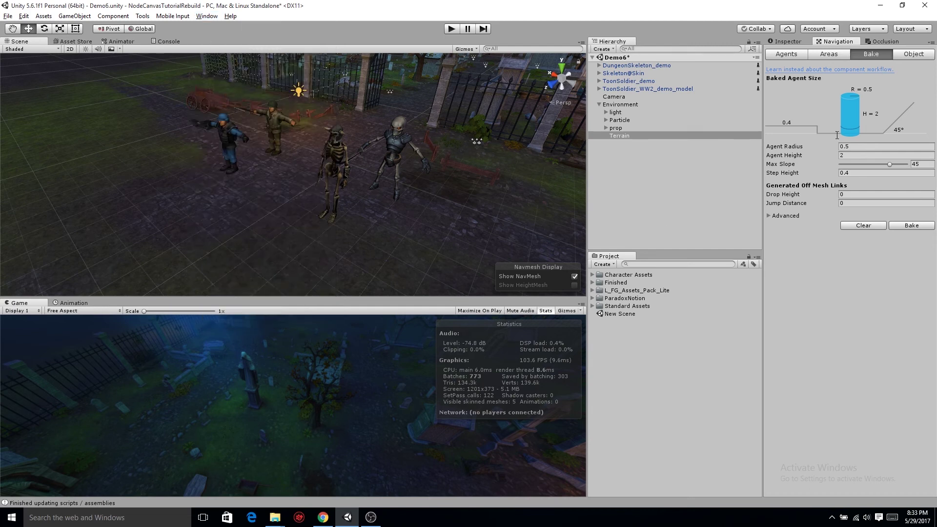
left_click(910, 227)
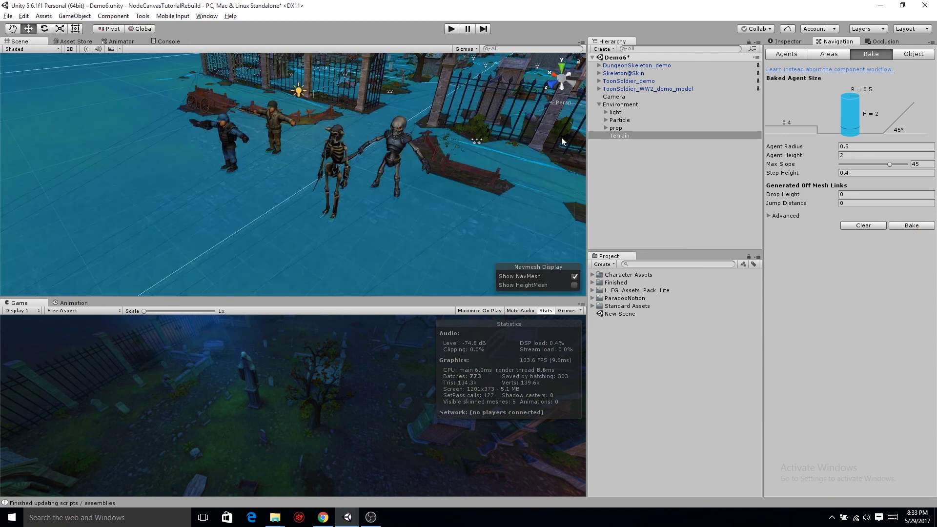
- Inspect the baked navmesh, collapse Environment and select the ToonSoldier_WW2_demo_model character
right_click_drag(508, 135, 504, 167)
left_click(692, 176)
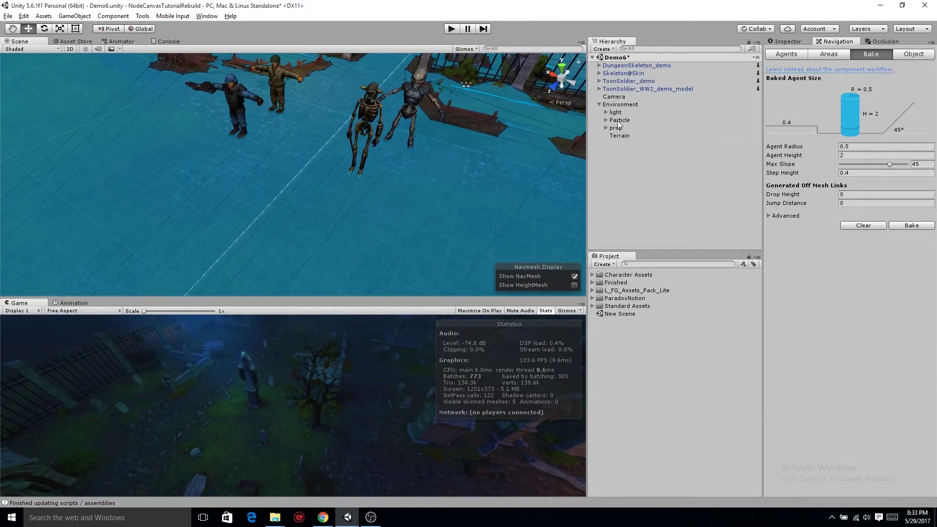
left_click(599, 104)
left_click(649, 88)
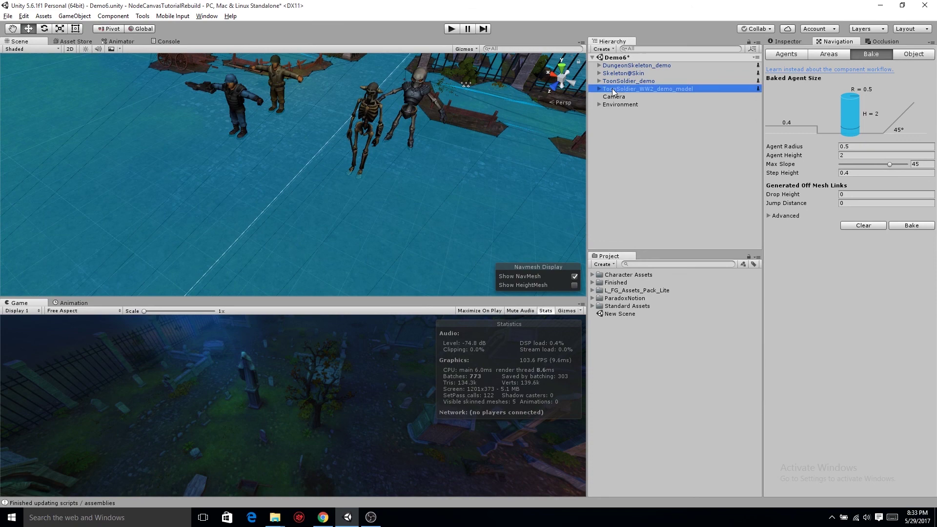